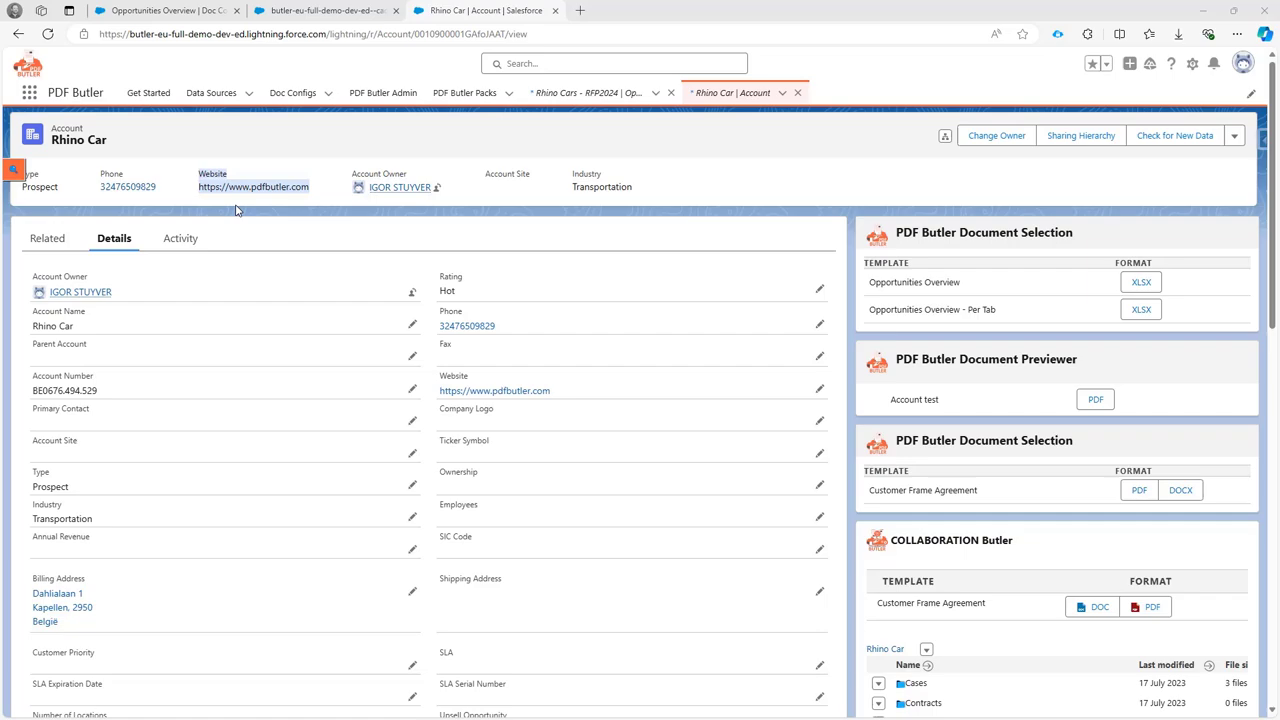
Switch to the Excel template and add a hyperlink to the [[!ACC_WEBSITE!]] cell B3 on the Opportunity Overview sheet.
key(alt+Tab)
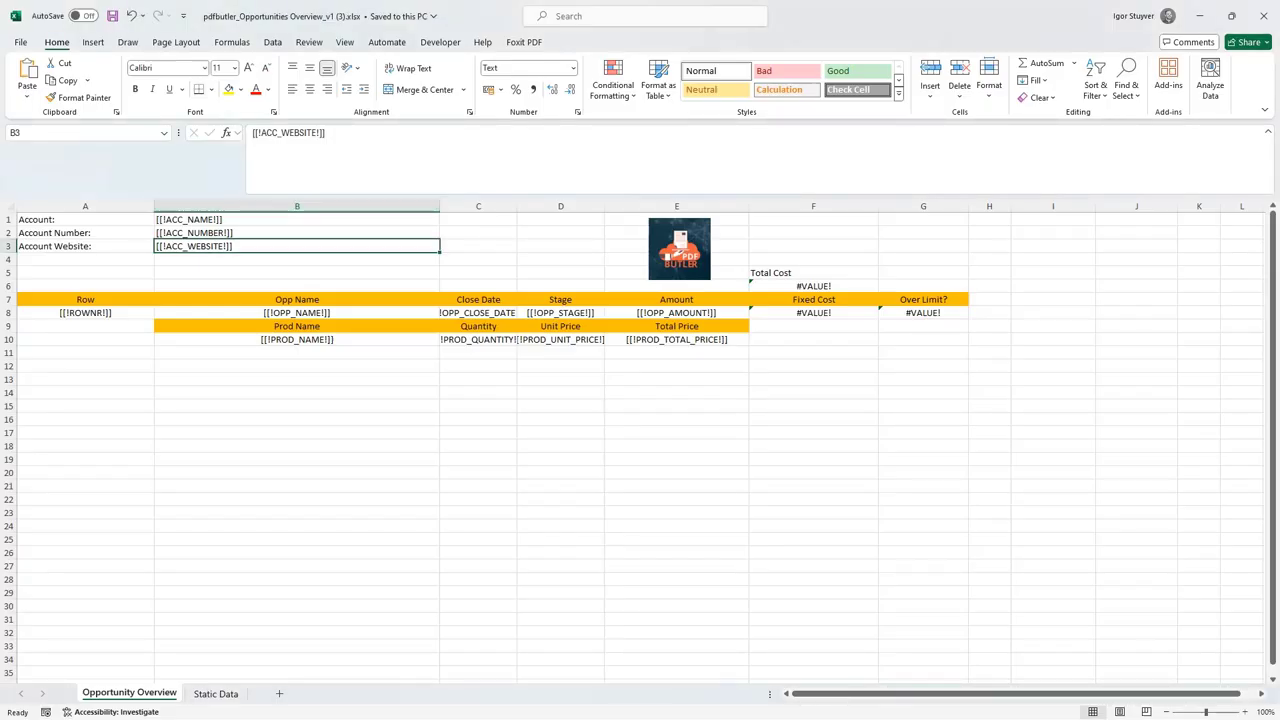
click(9, 246)
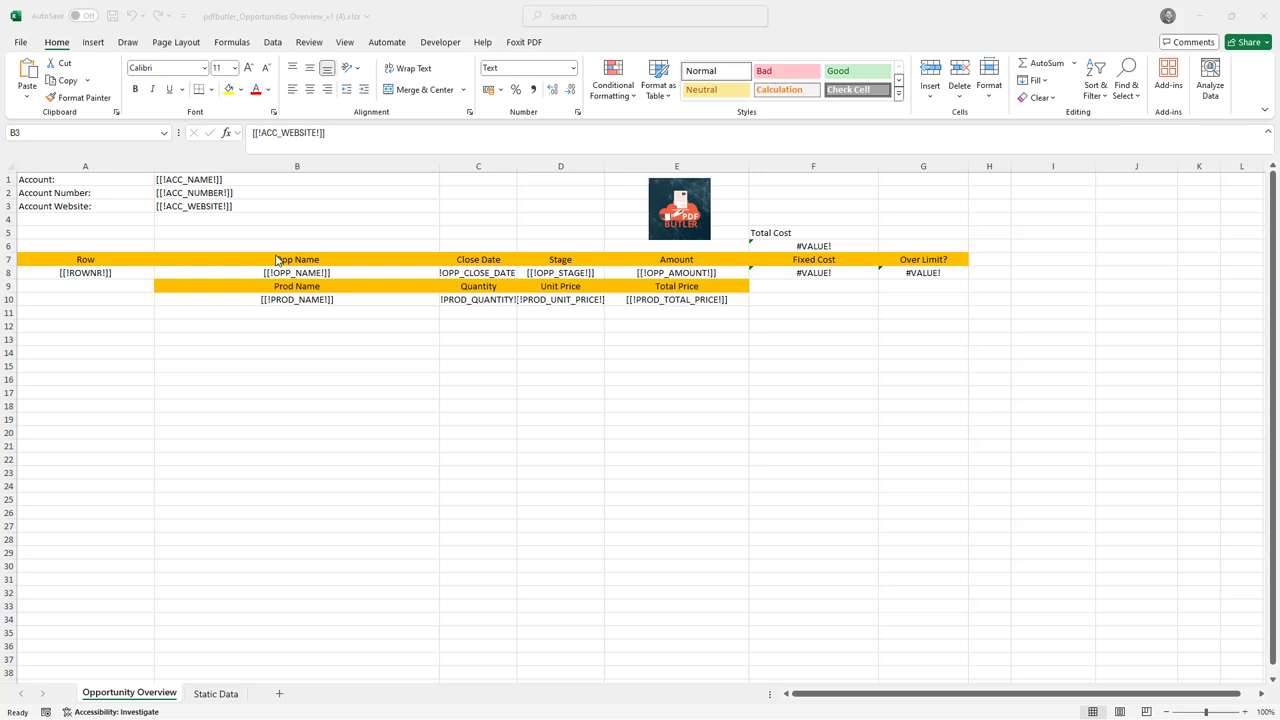
click(238, 207)
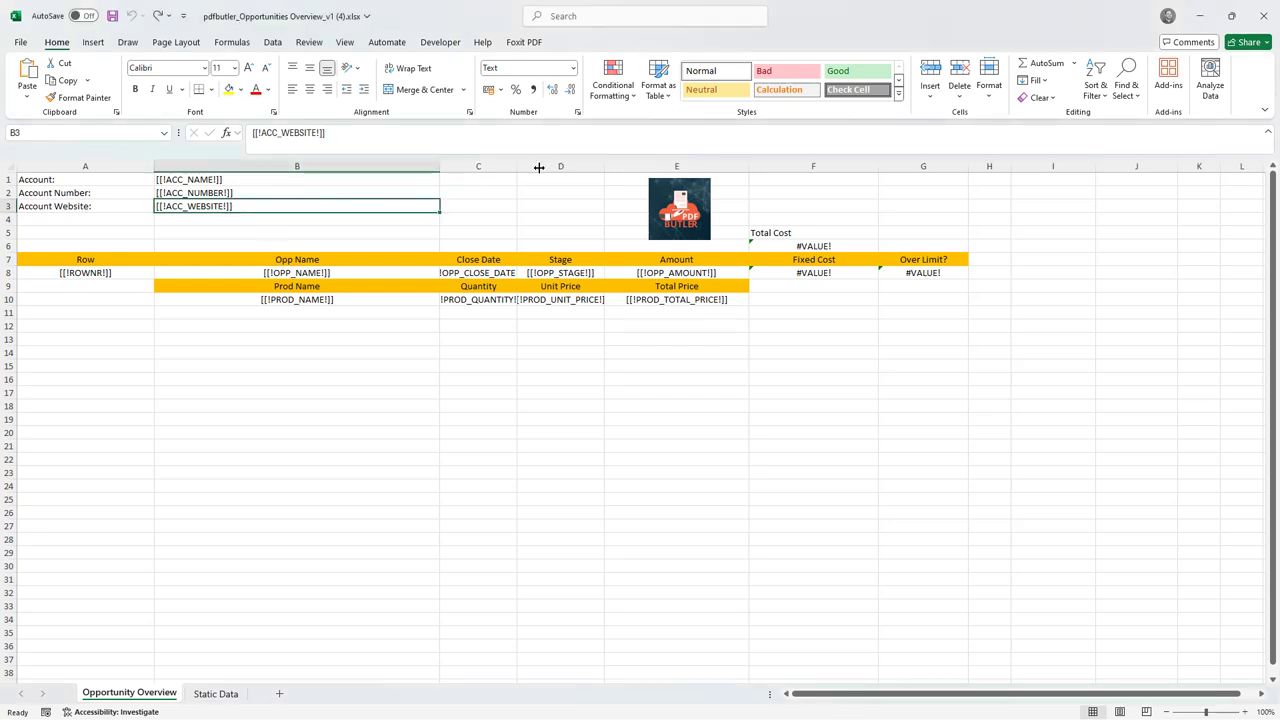
click(575, 16)
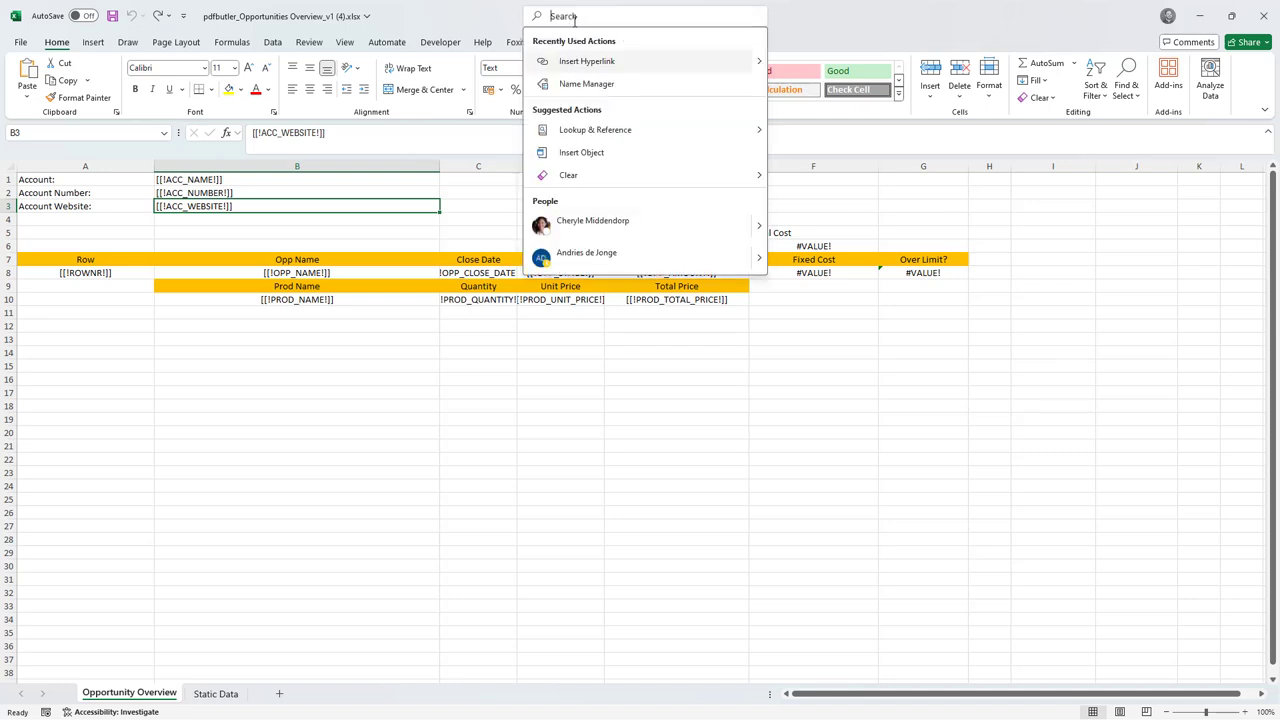
text(hyp)
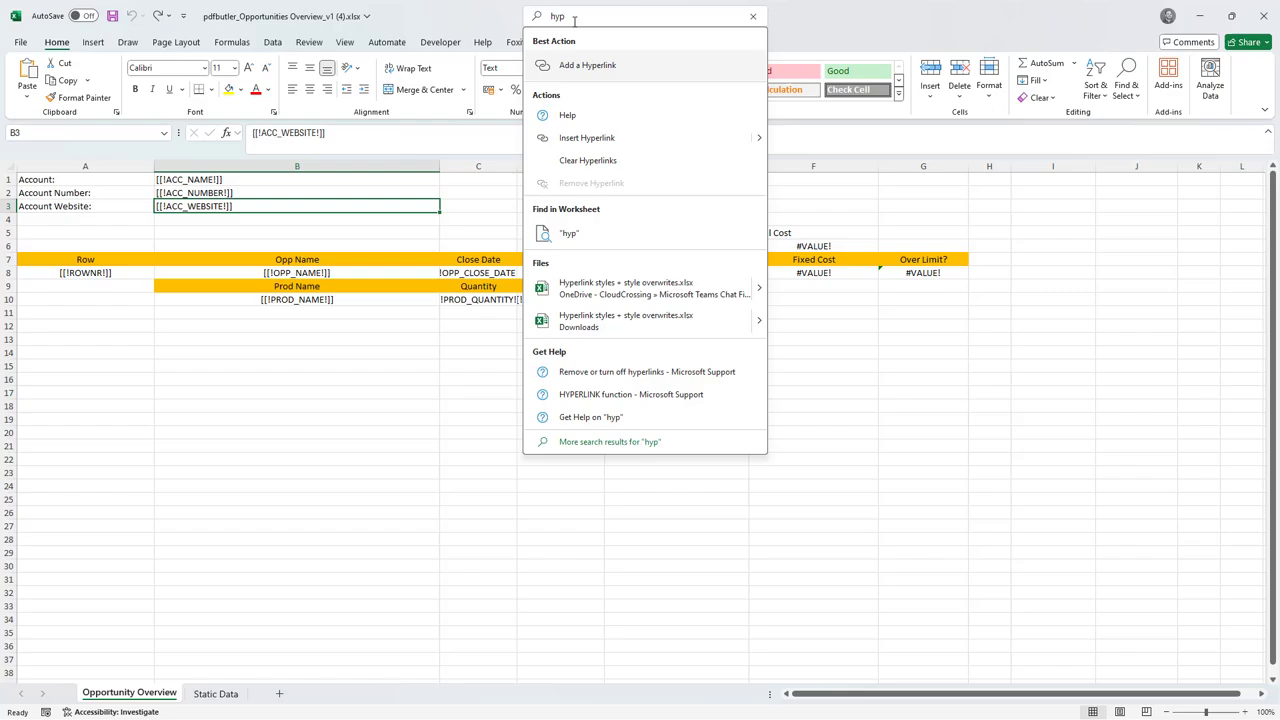
click(576, 64)
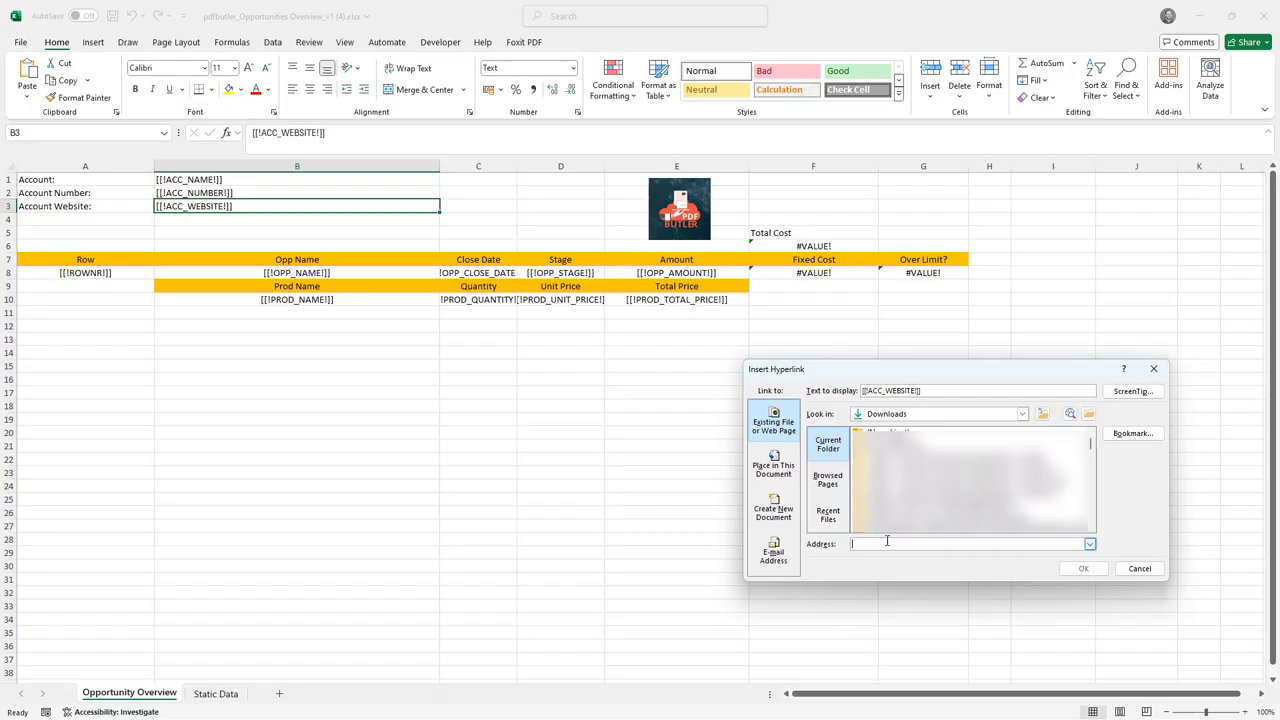
text(h)
click(1080, 569)
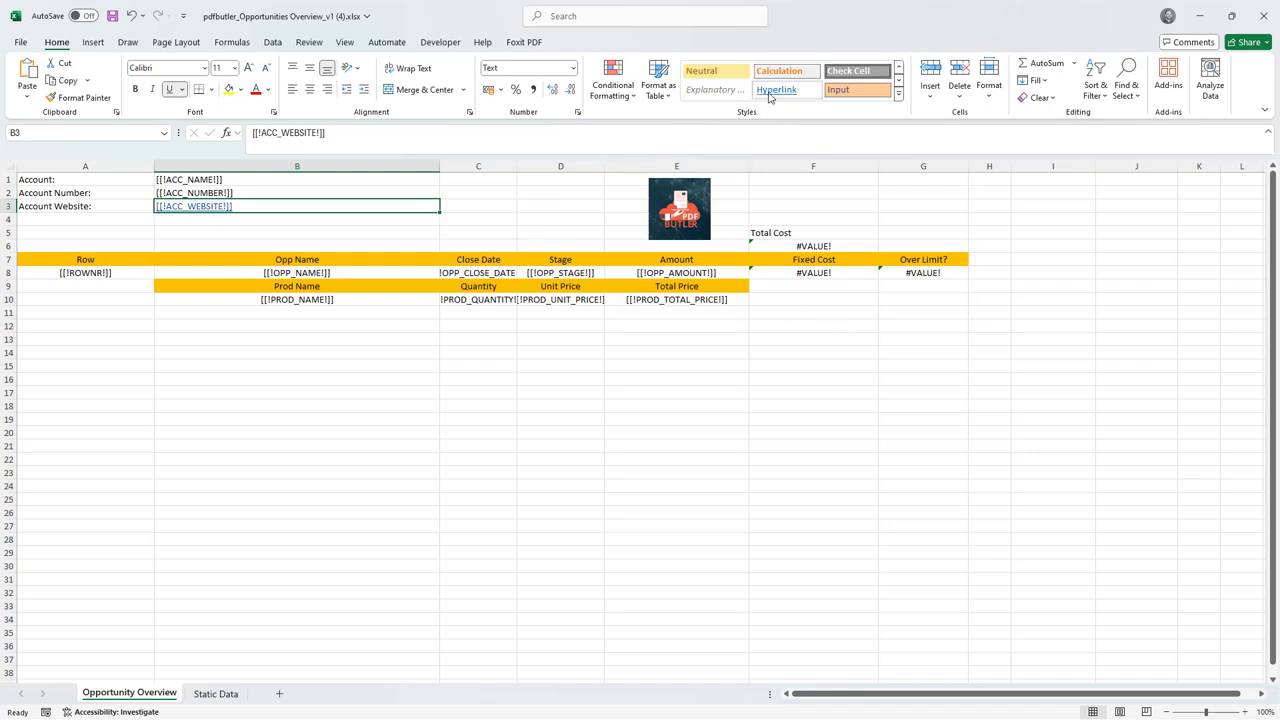
Examine the font and size options of the Hyperlink cell style without saving any changes.
right_click(776, 95)
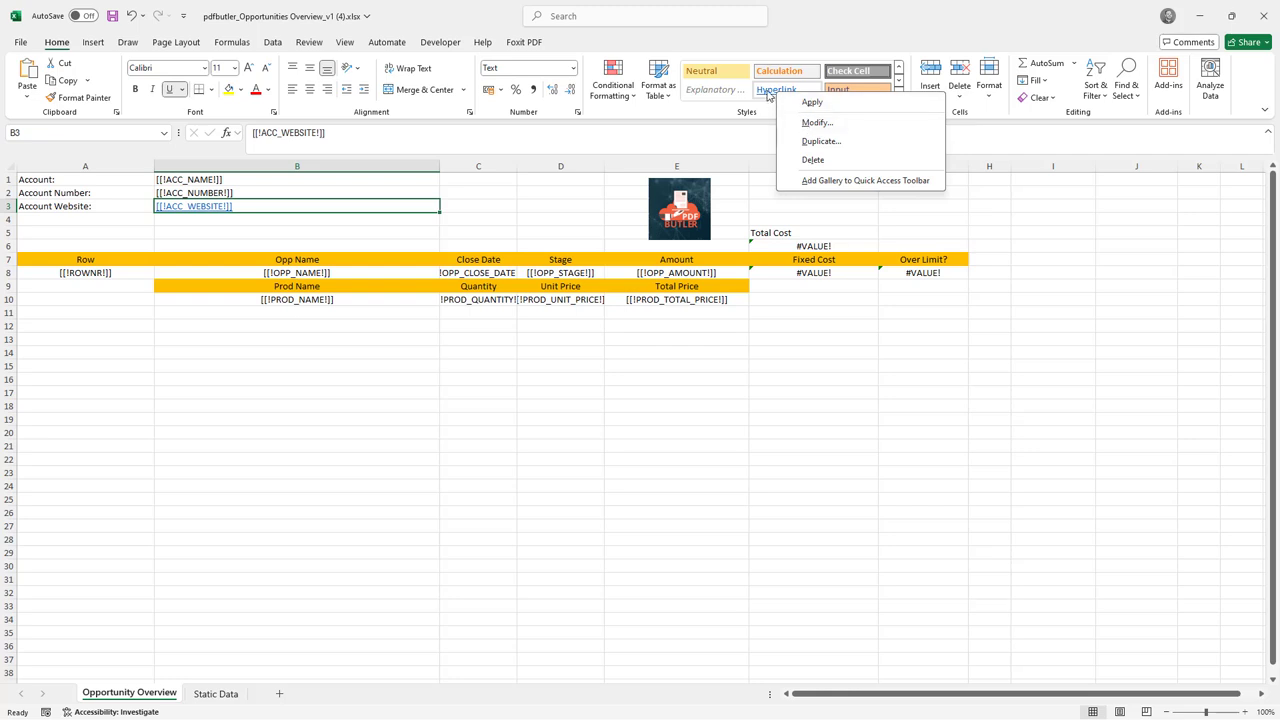
click(806, 122)
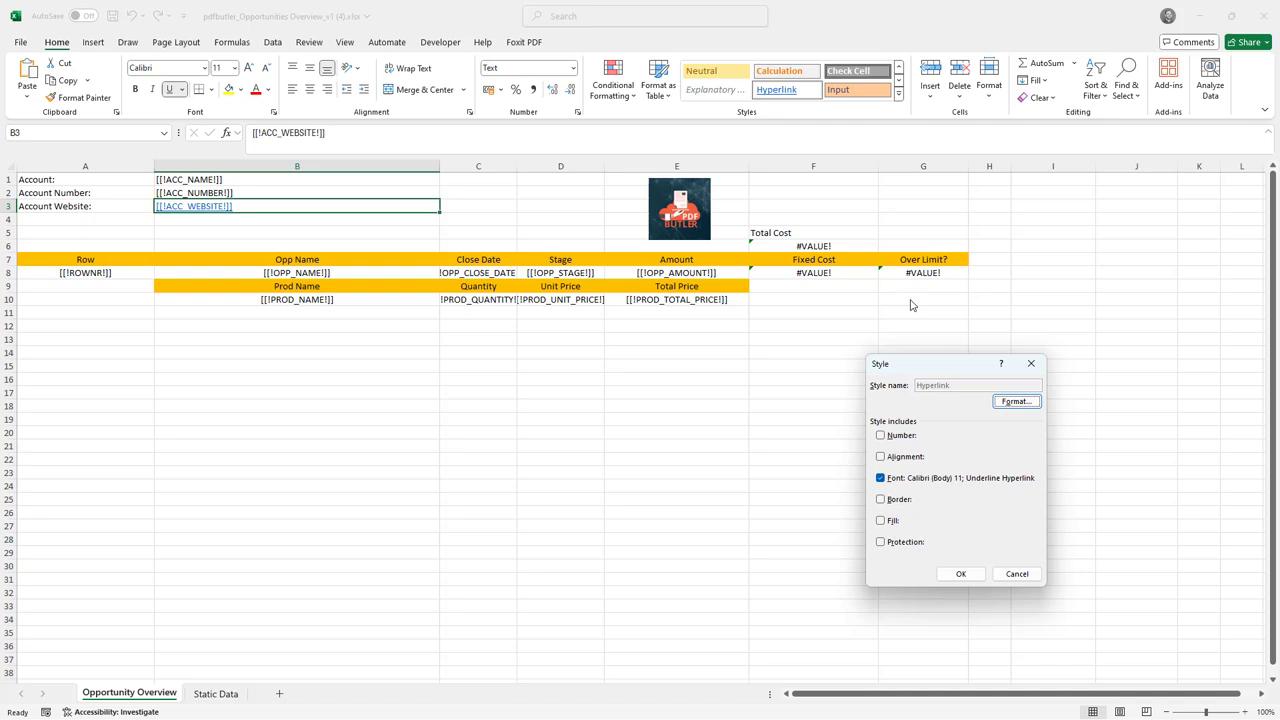
click(1020, 403)
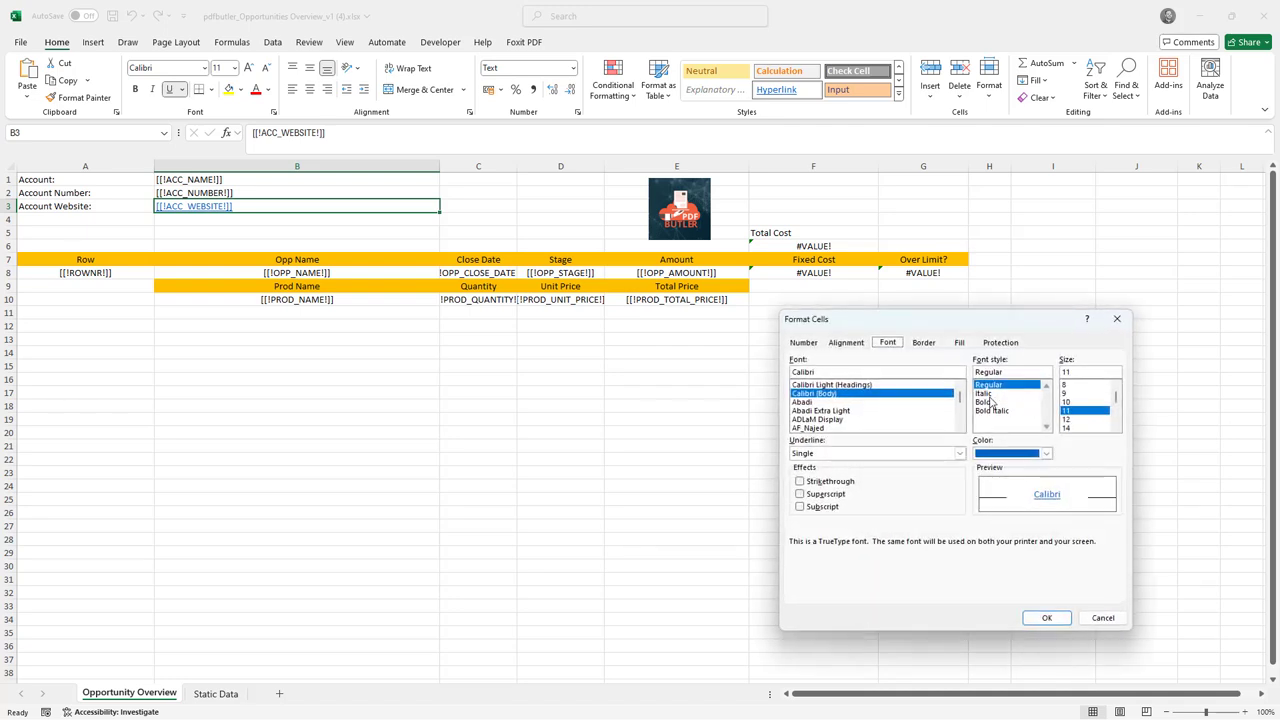
click(820, 393)
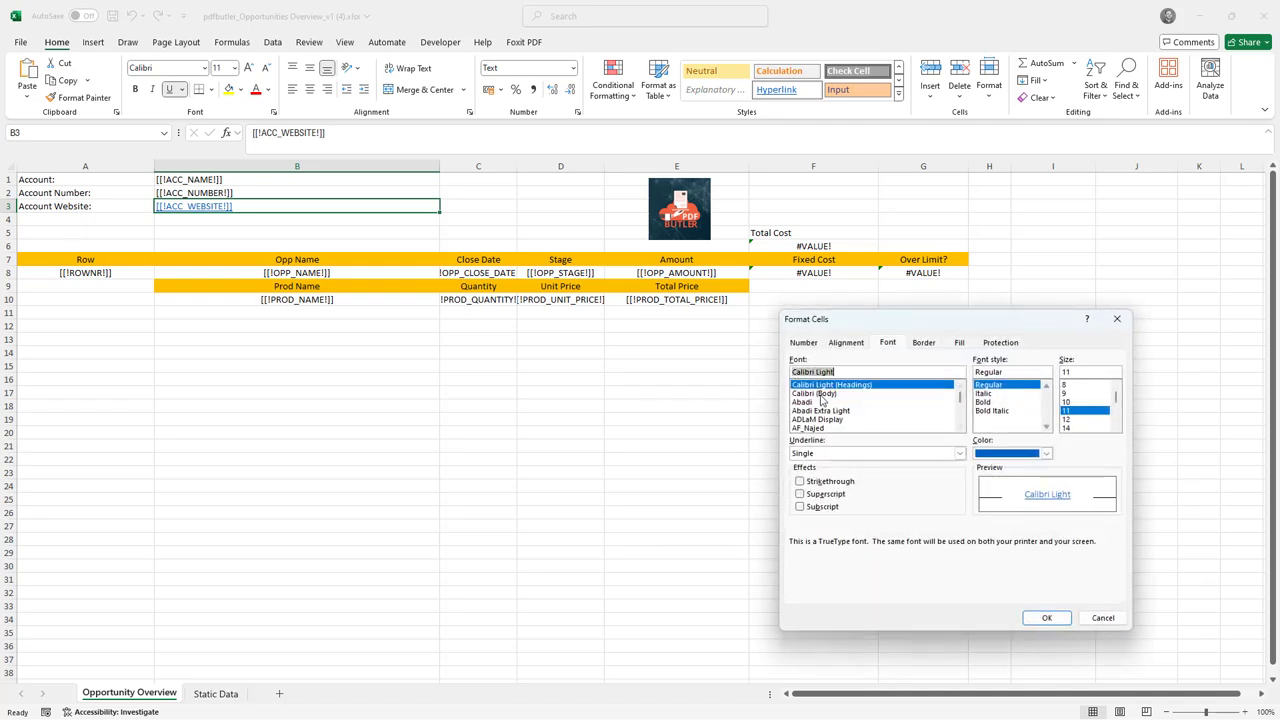
click(1078, 420)
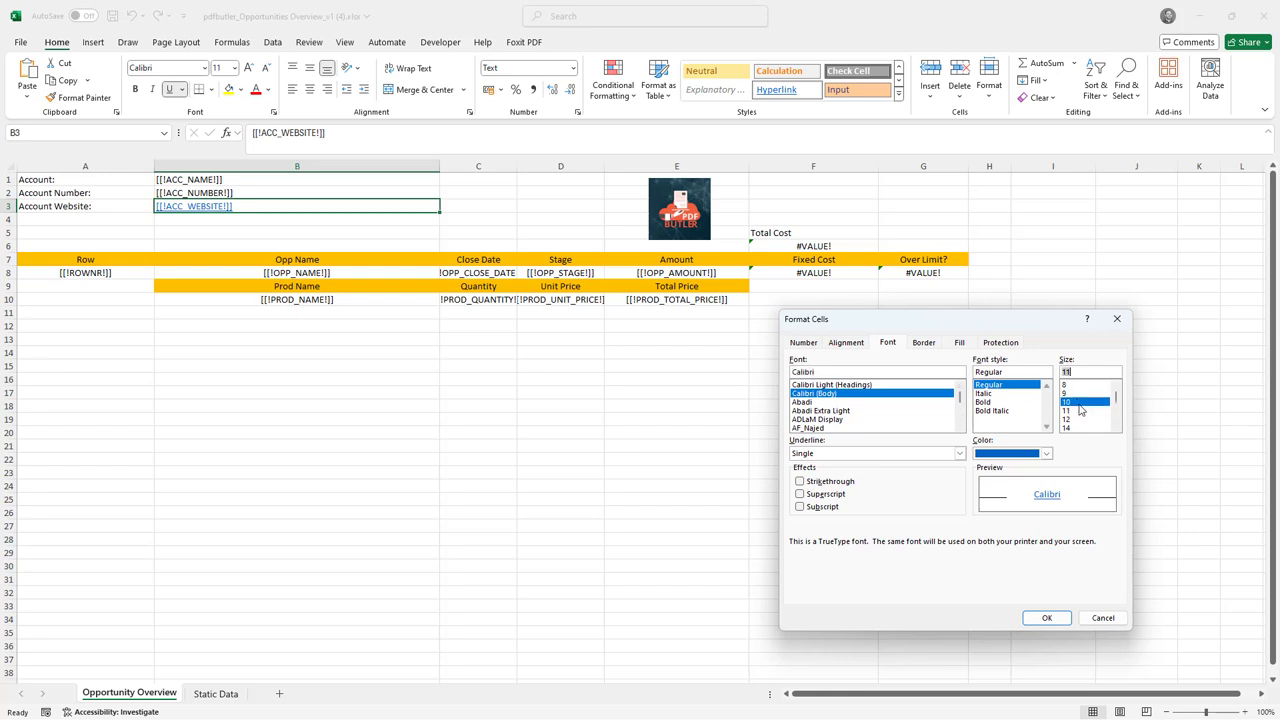
click(1075, 411)
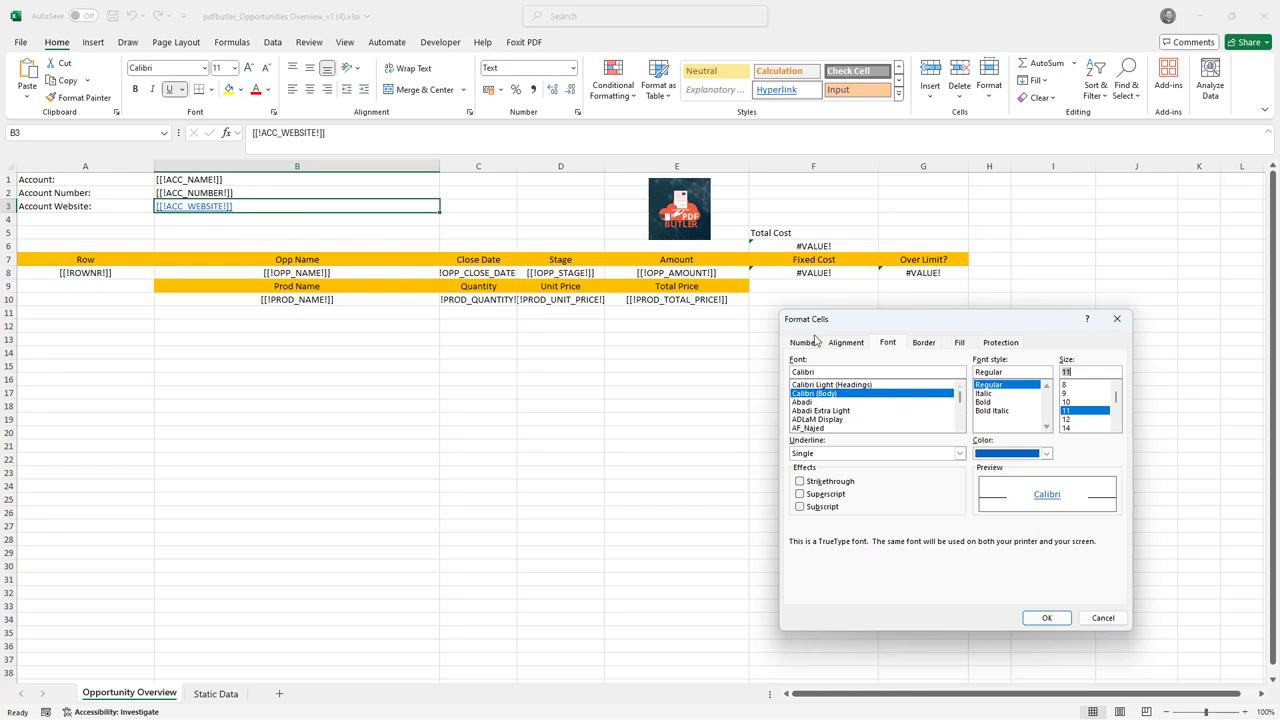
click(1101, 617)
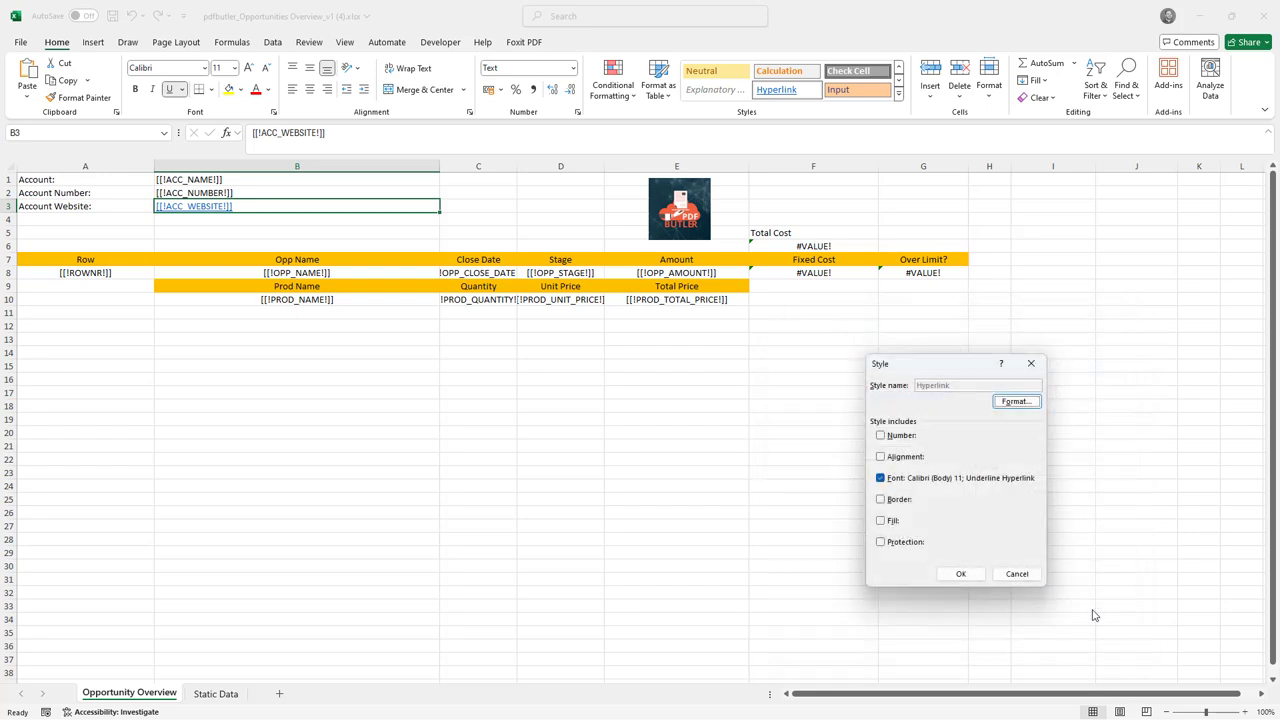
click(1017, 574)
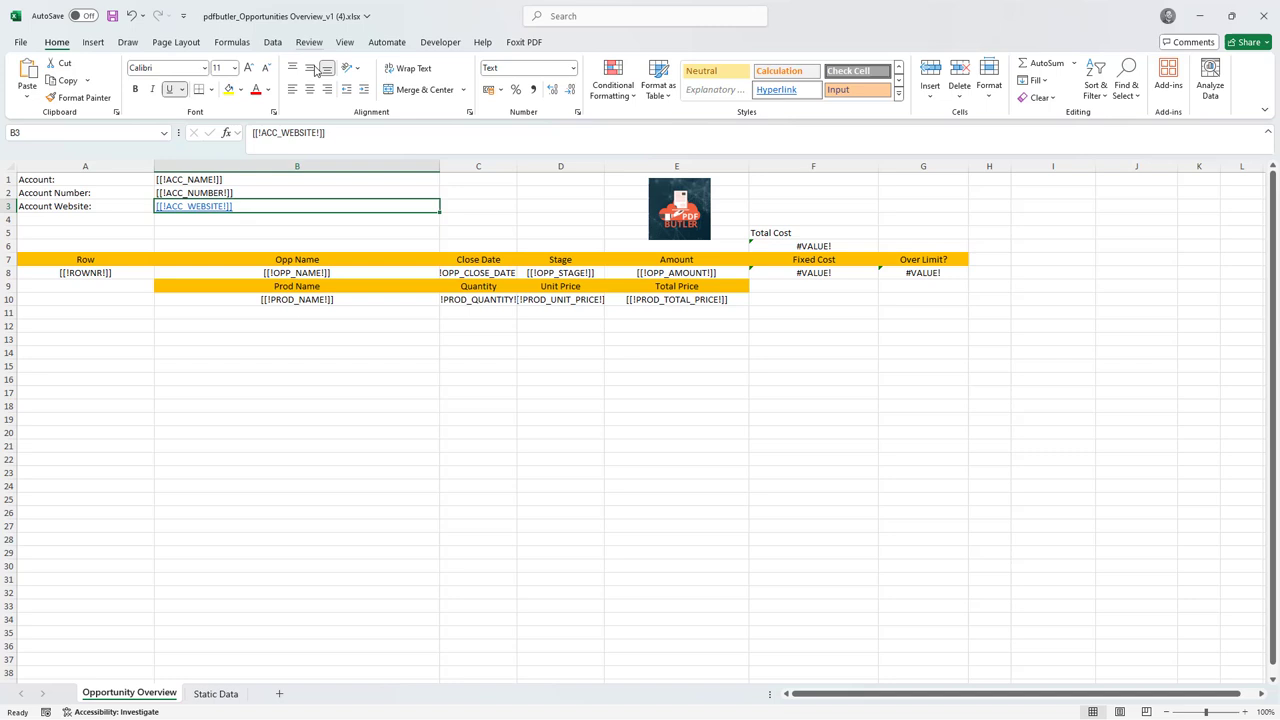
Switch to the Opportunities Overview configuration in the browser and start a LINK config type using the Account for Account data source.
key(alt+Tab)
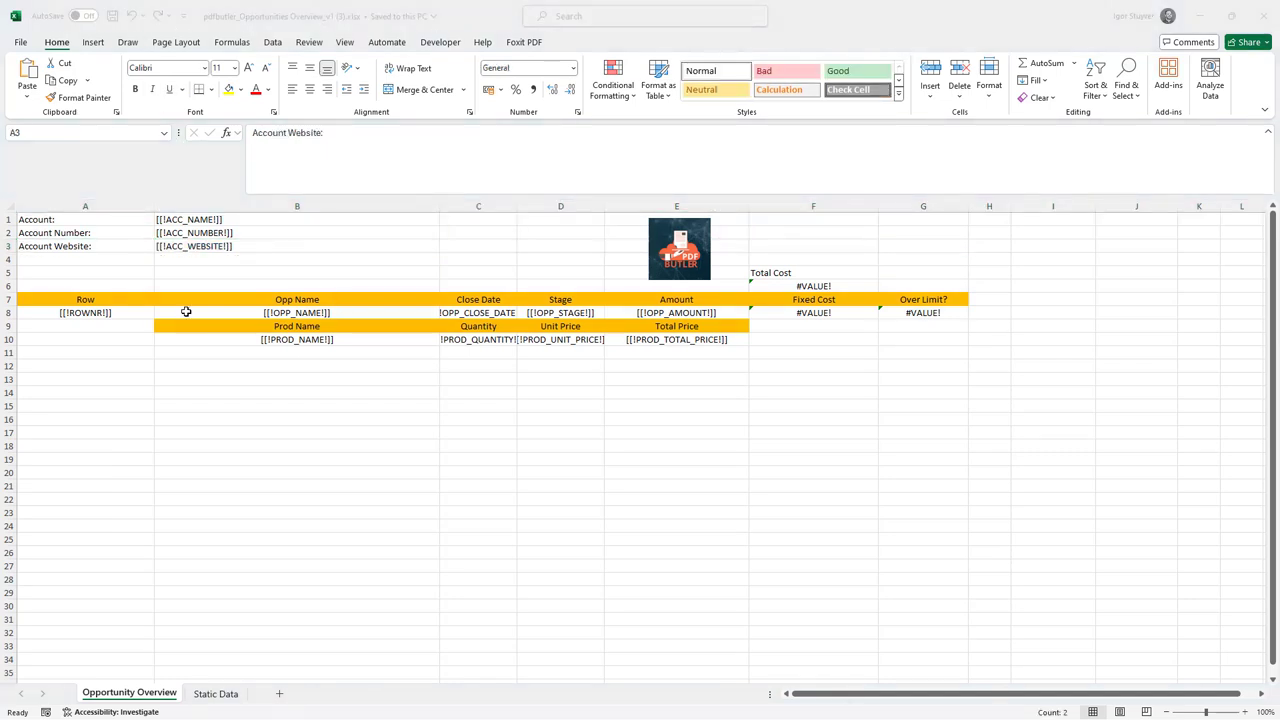
key(alt+Tab)
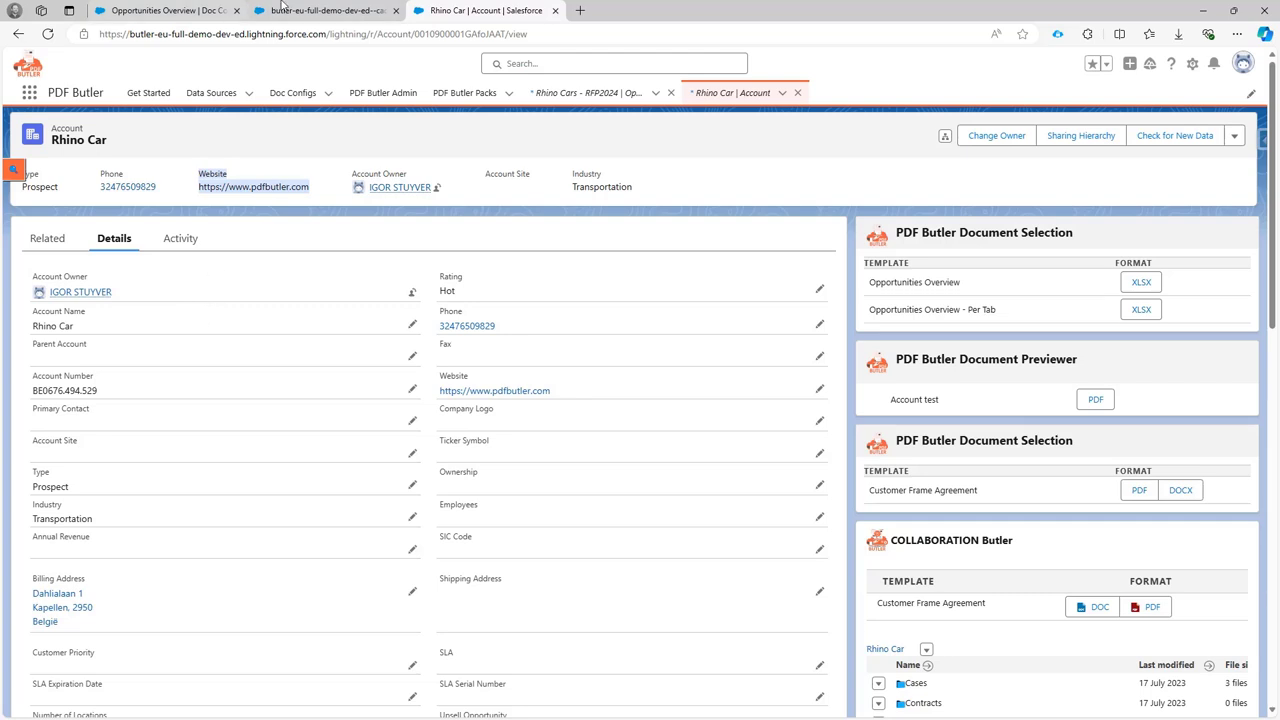
click(299, 10)
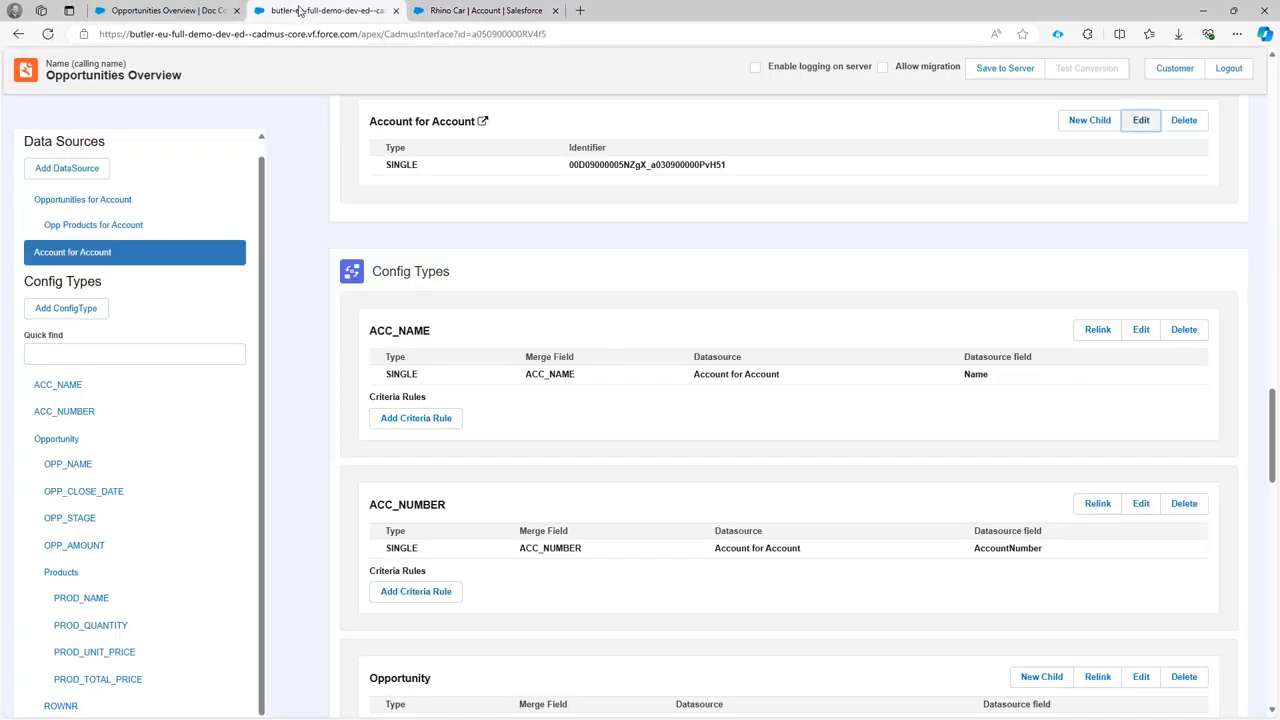
click(77, 312)
click(419, 187)
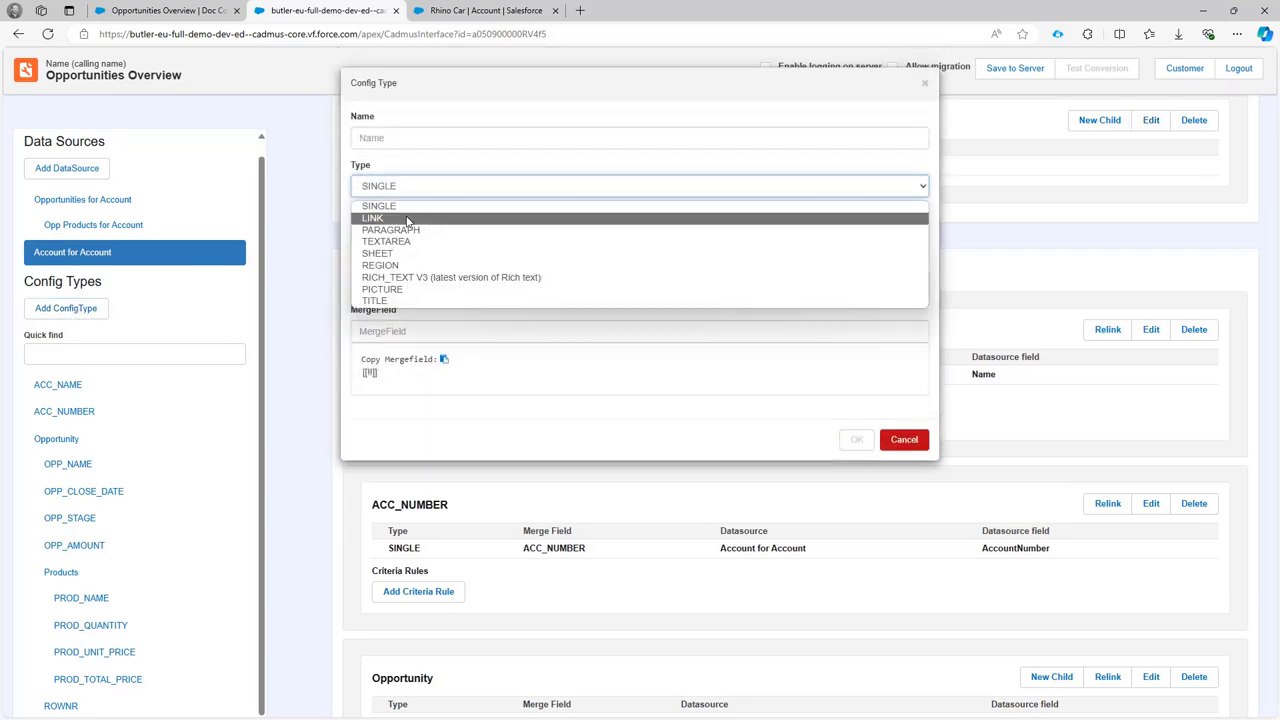
click(408, 221)
click(428, 235)
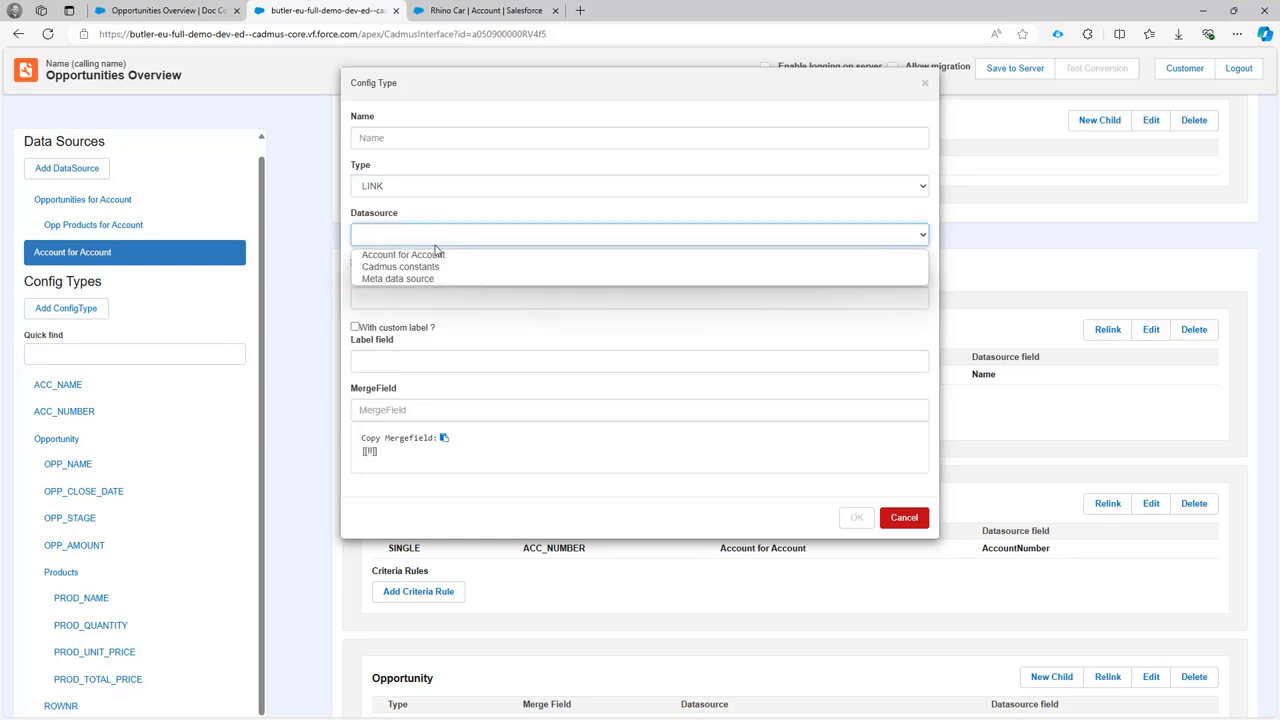
click(440, 256)
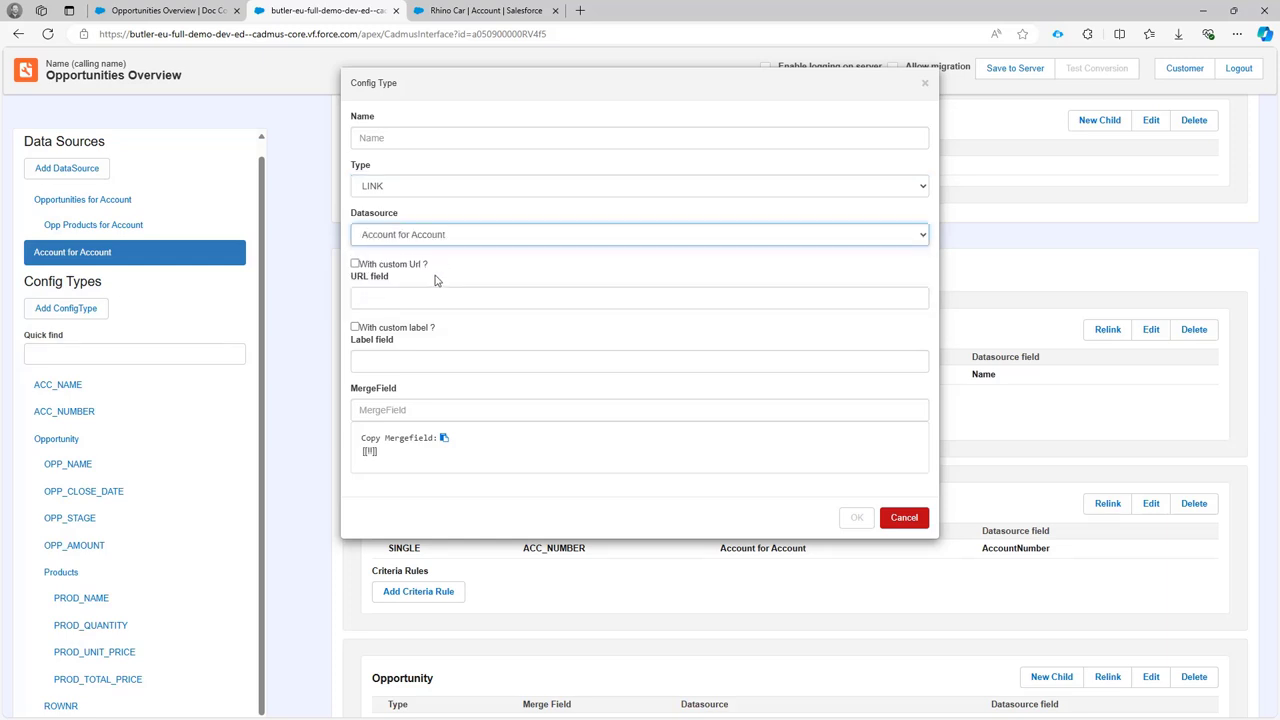
click(355, 264)
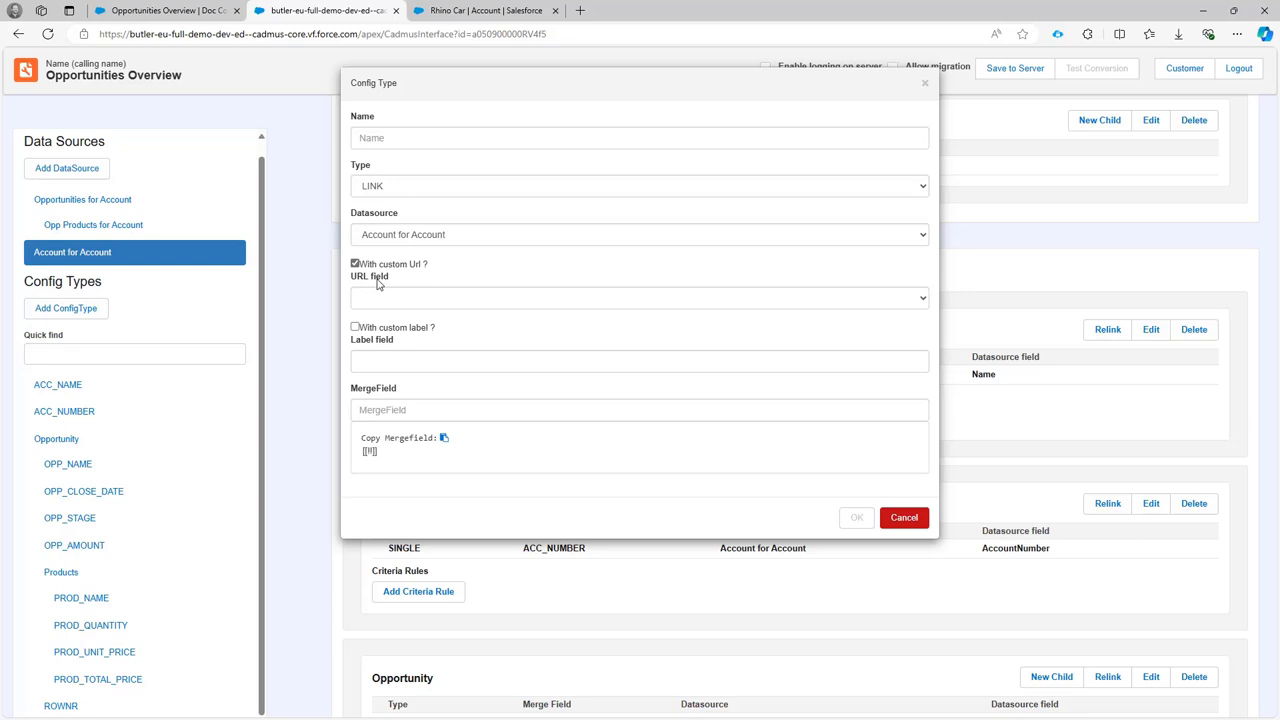
click(410, 302)
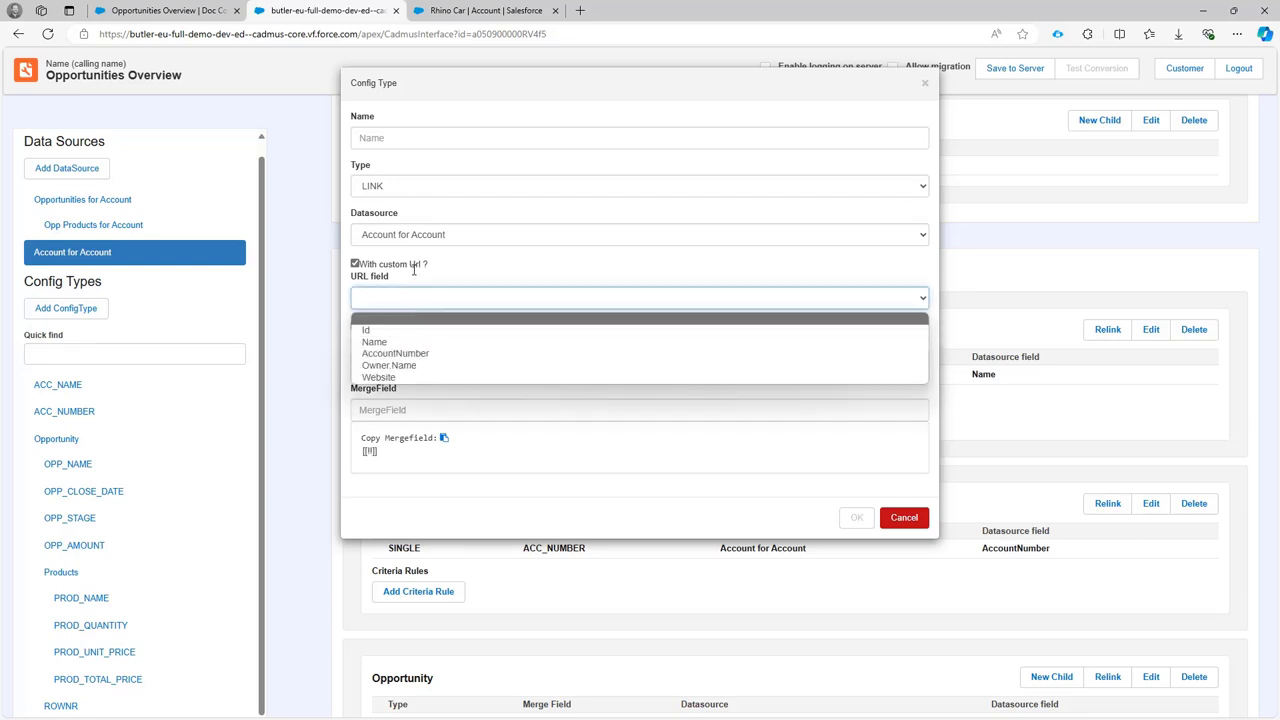
click(355, 264)
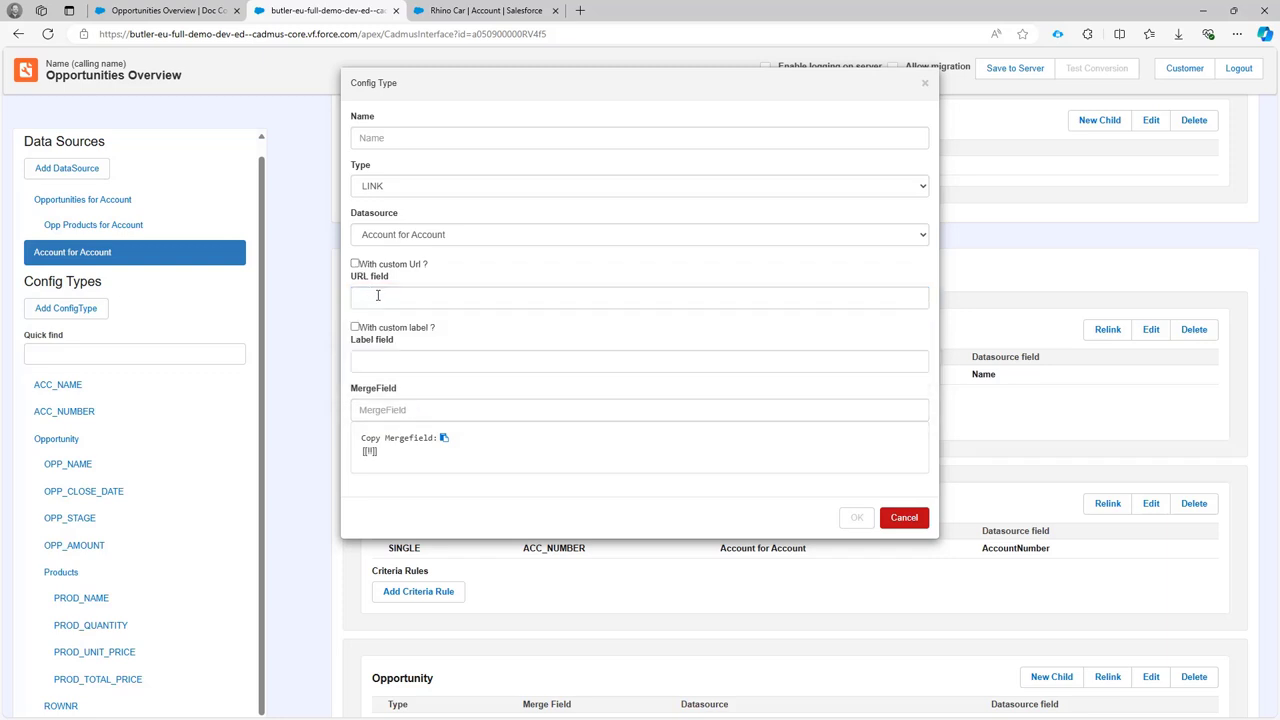
click(378, 296)
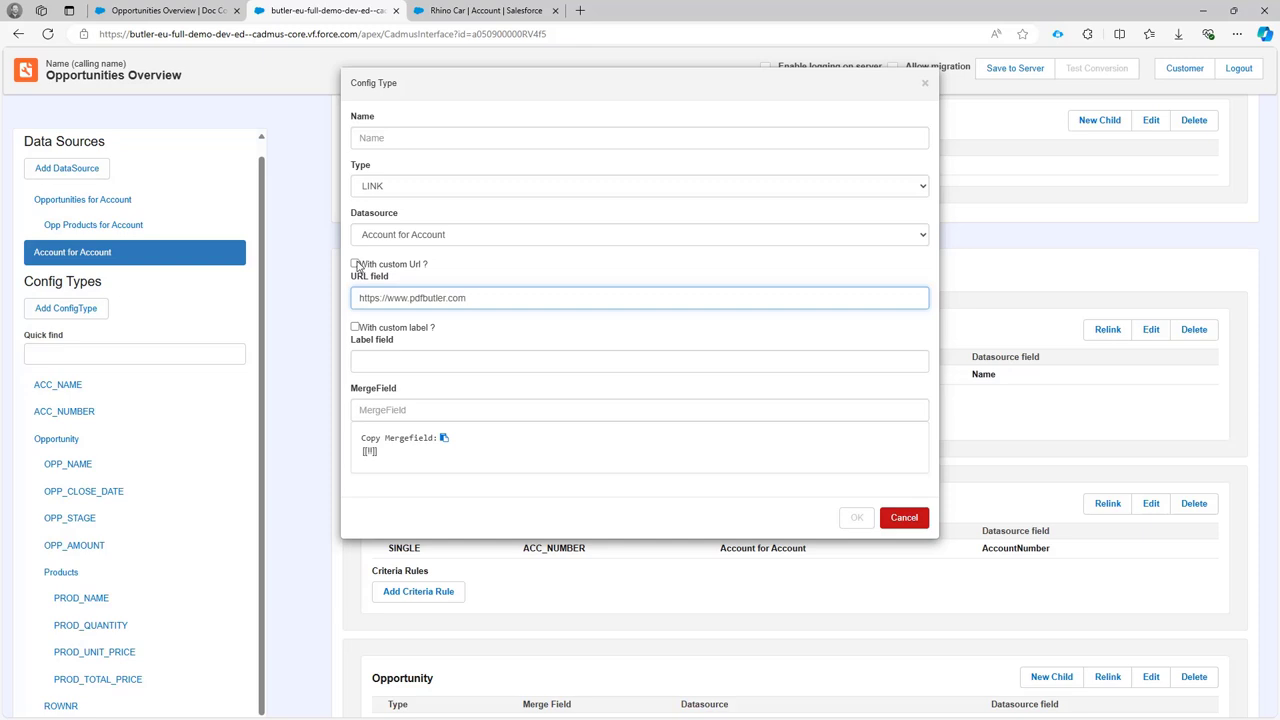
Enable the link's custom URL and take it from the Website field.
click(355, 264)
click(384, 301)
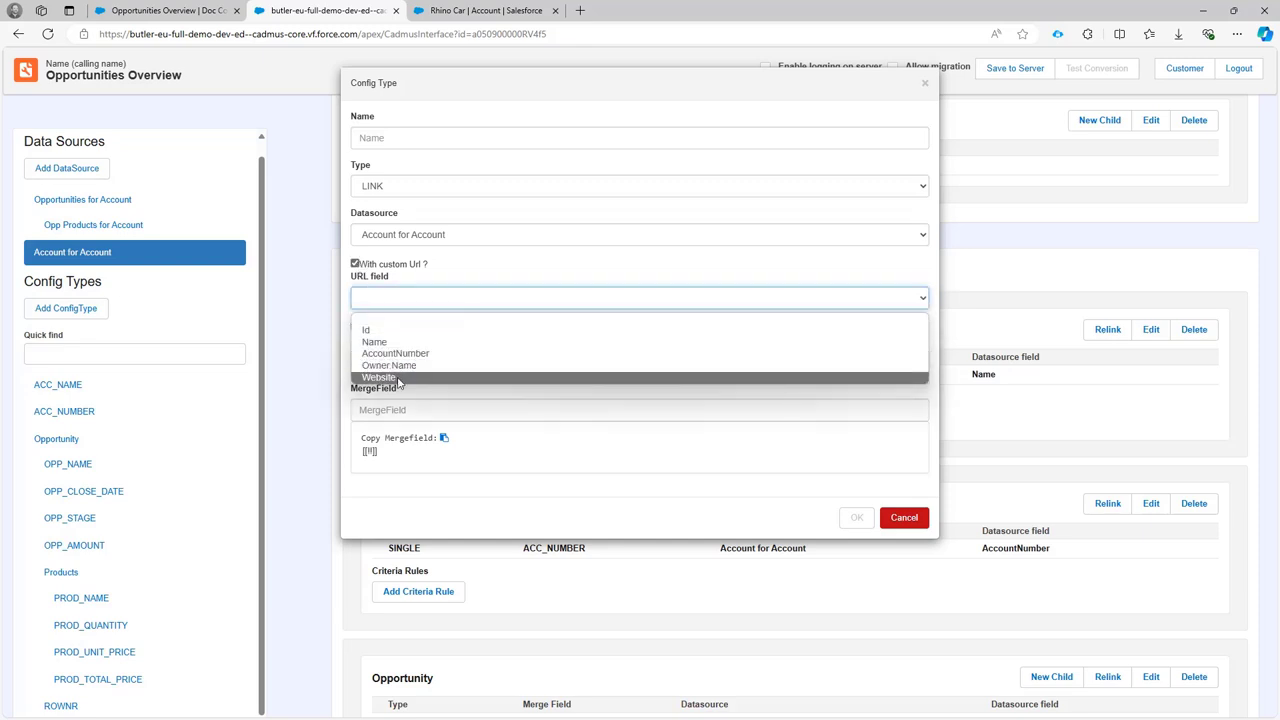
click(398, 378)
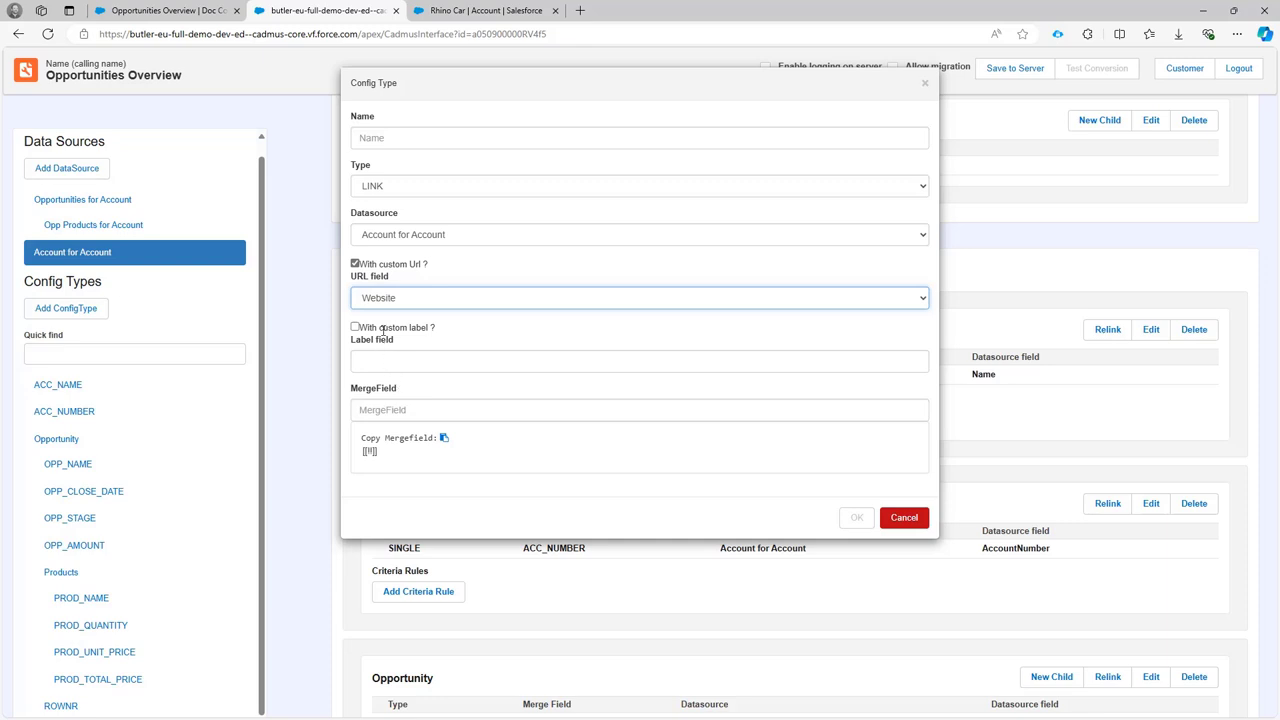
Try labelling the link with the fixed text Website, then with a custom label from the Name field.
click(394, 363)
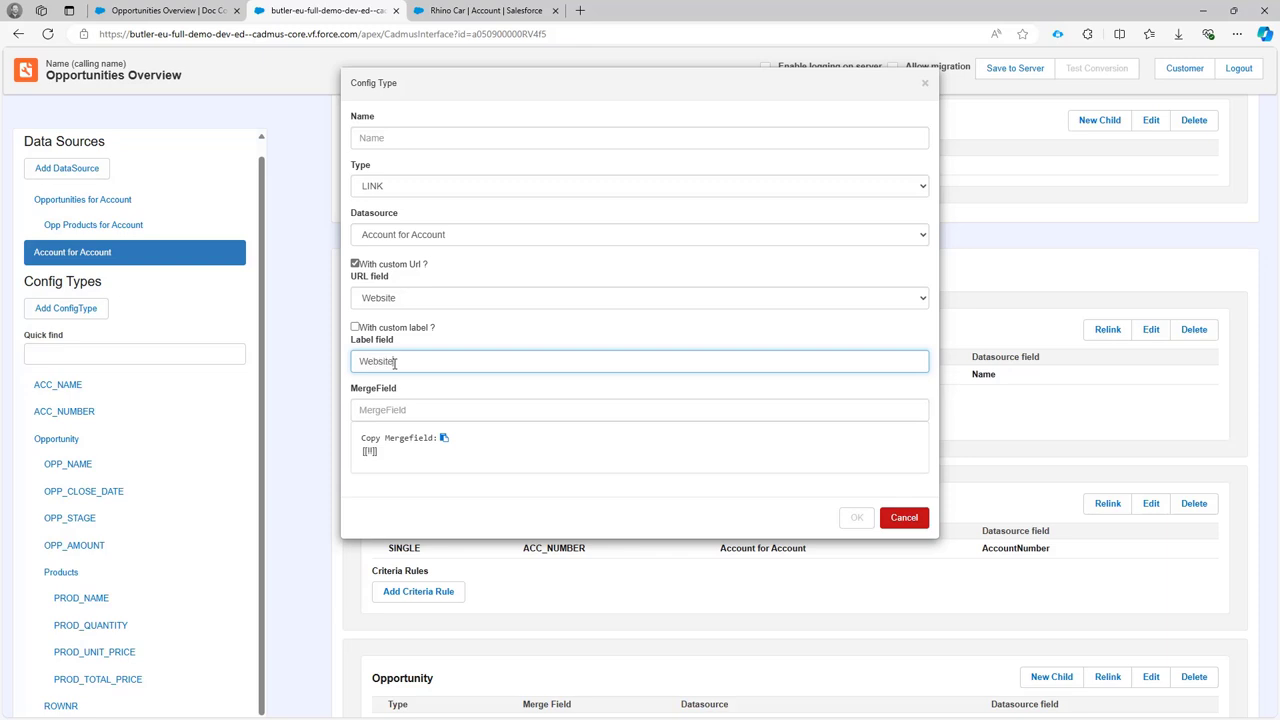
click(355, 327)
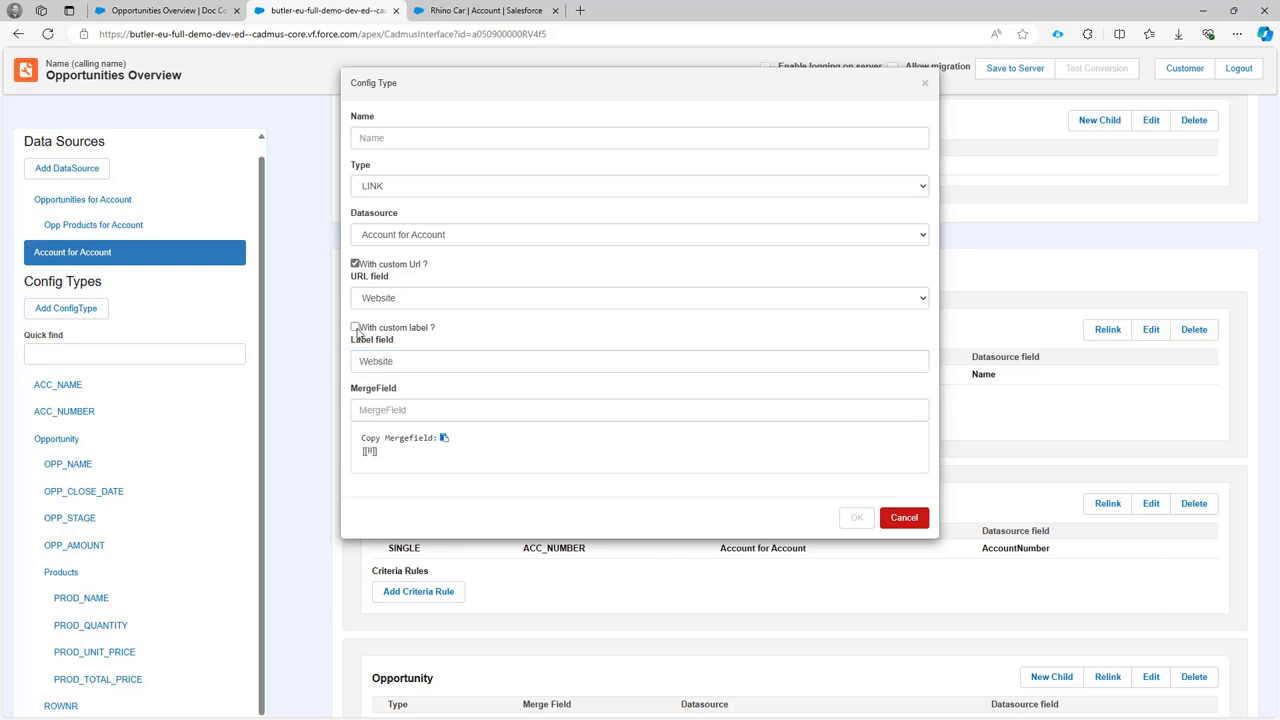
click(388, 369)
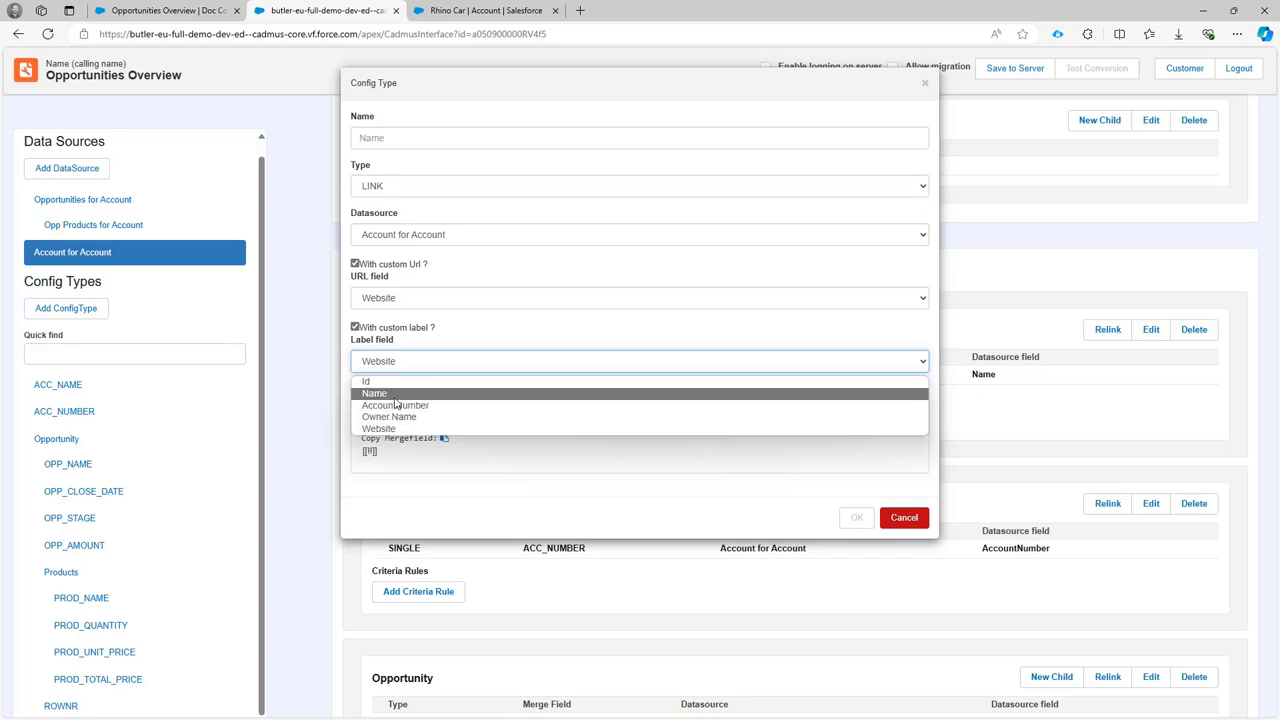
click(395, 397)
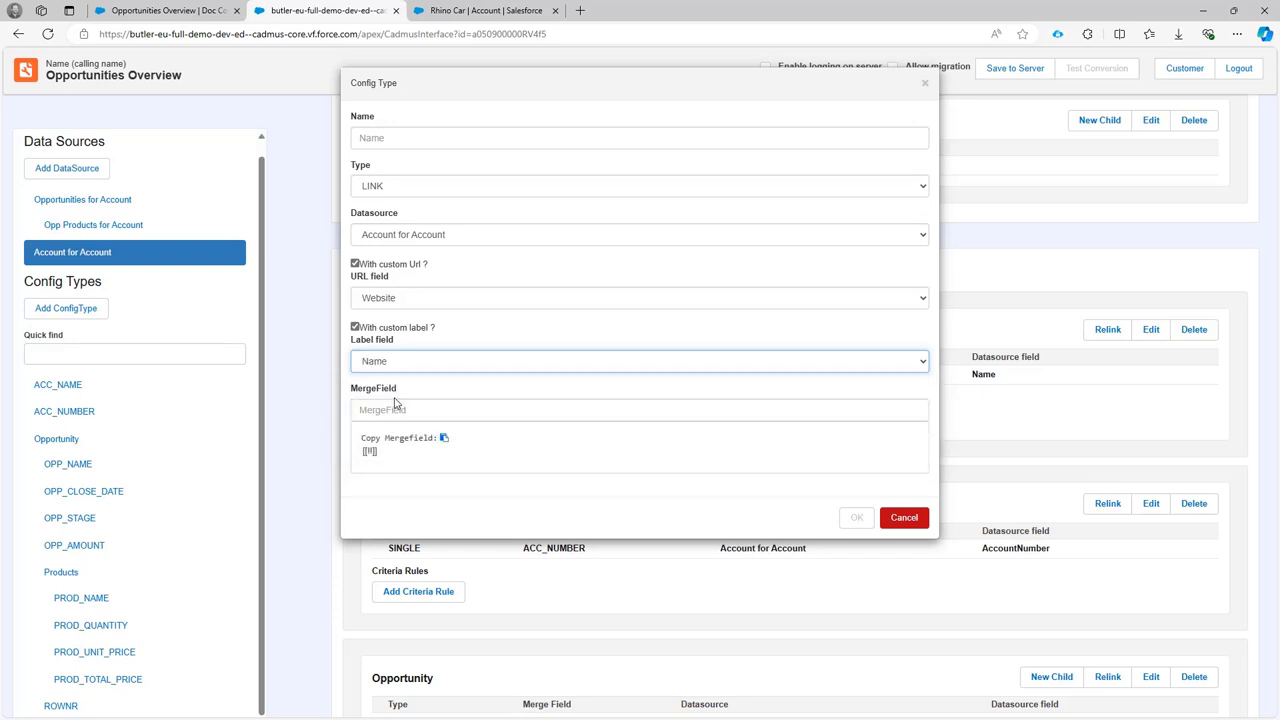
click(362, 327)
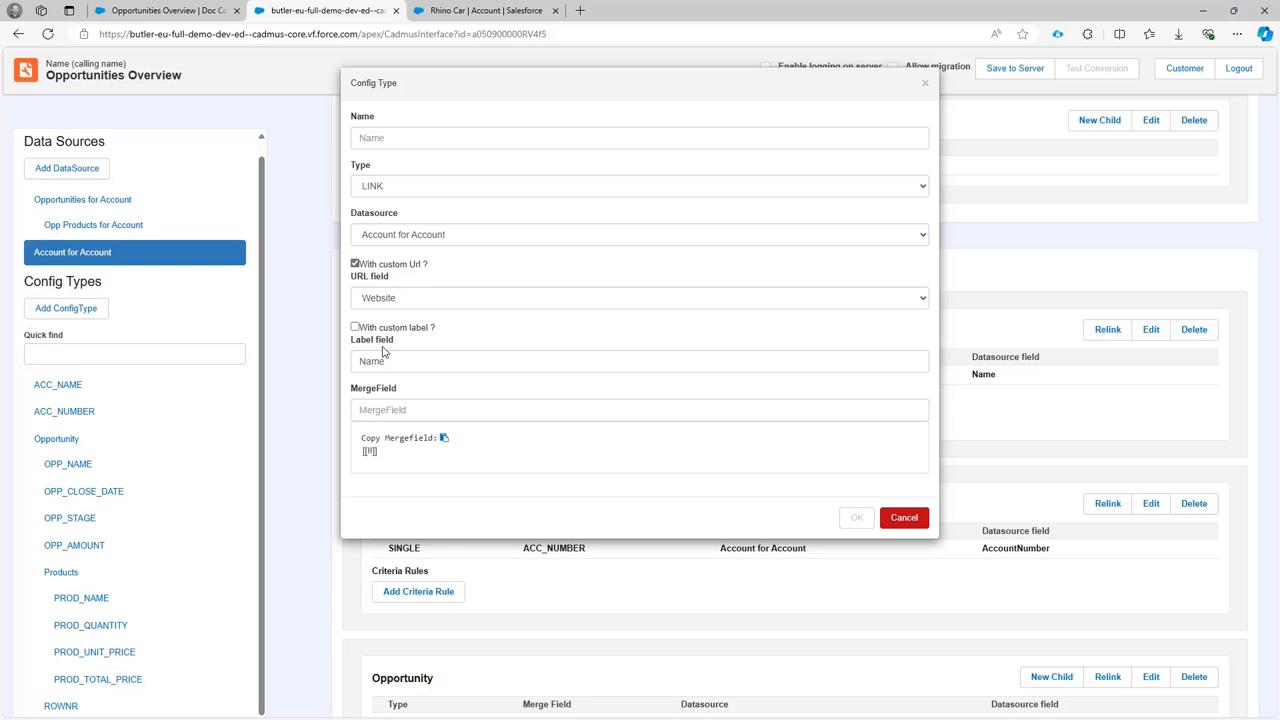
Set the link's fixed label text to Account Website.
double_click(391, 361)
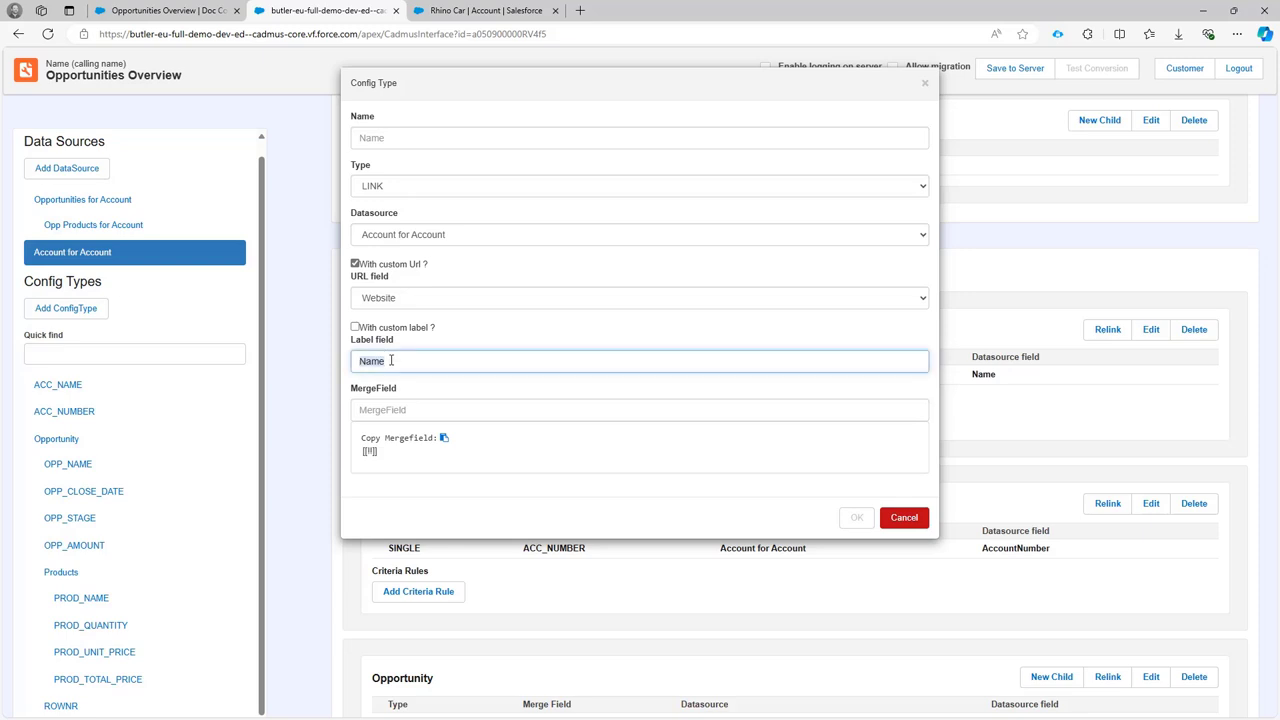
text(W)
text(Account)
Set the link config type's merge field to the existing ACC_WEBSITE field.
click(426, 405)
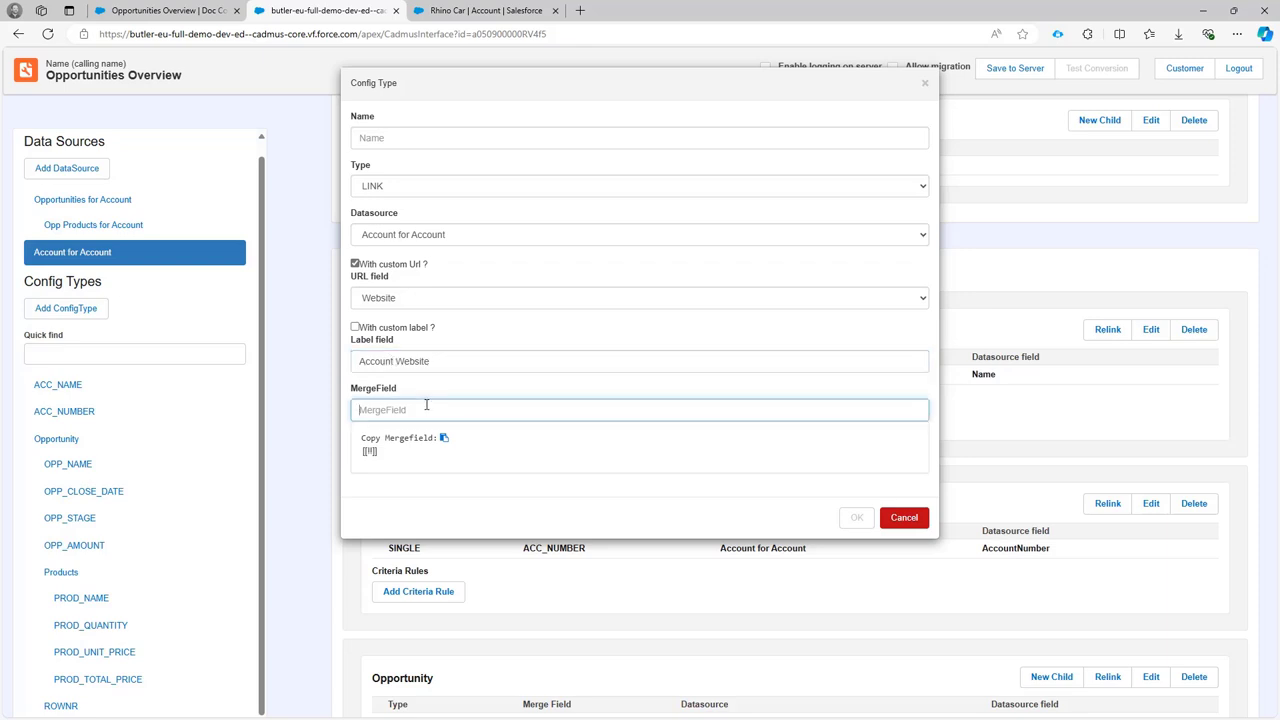
text(we)
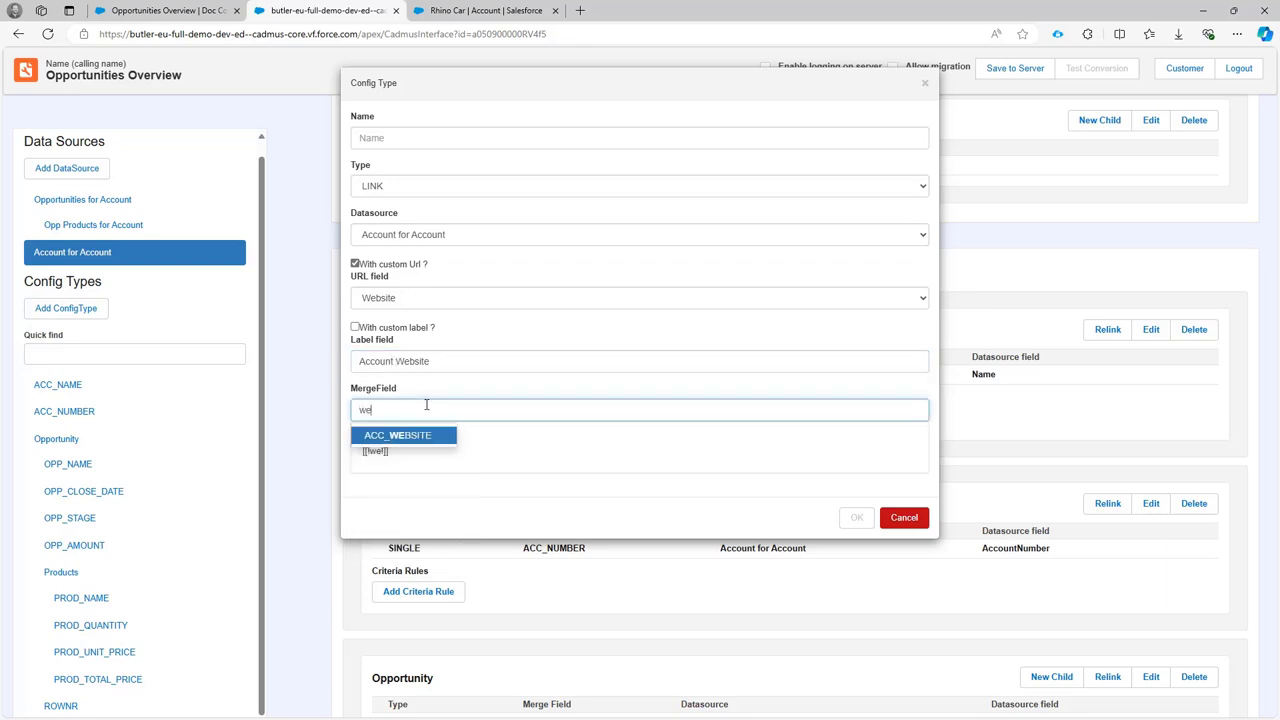
key(Return)
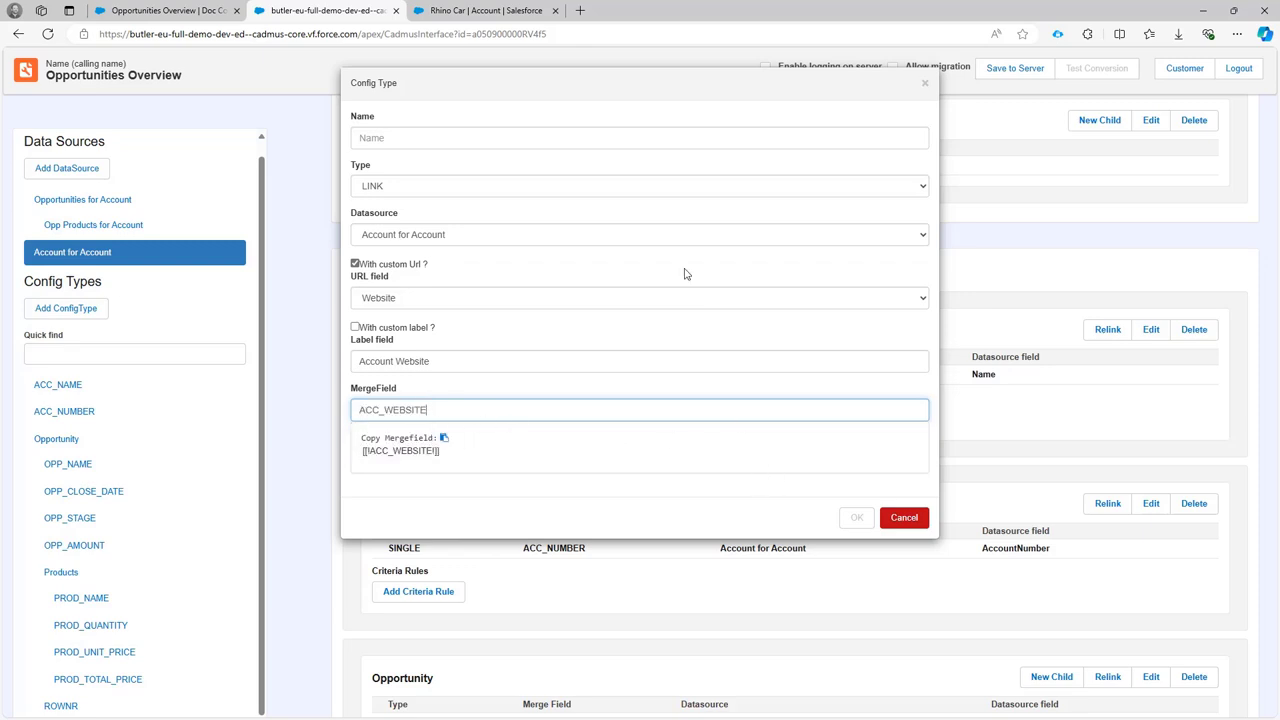
Name the config type ACC_WEBSITE as well, accept it, and save the document configuration to the server.
double_click(385, 407)
key(ctrl+c)
click(422, 138)
key(ctrl+v)
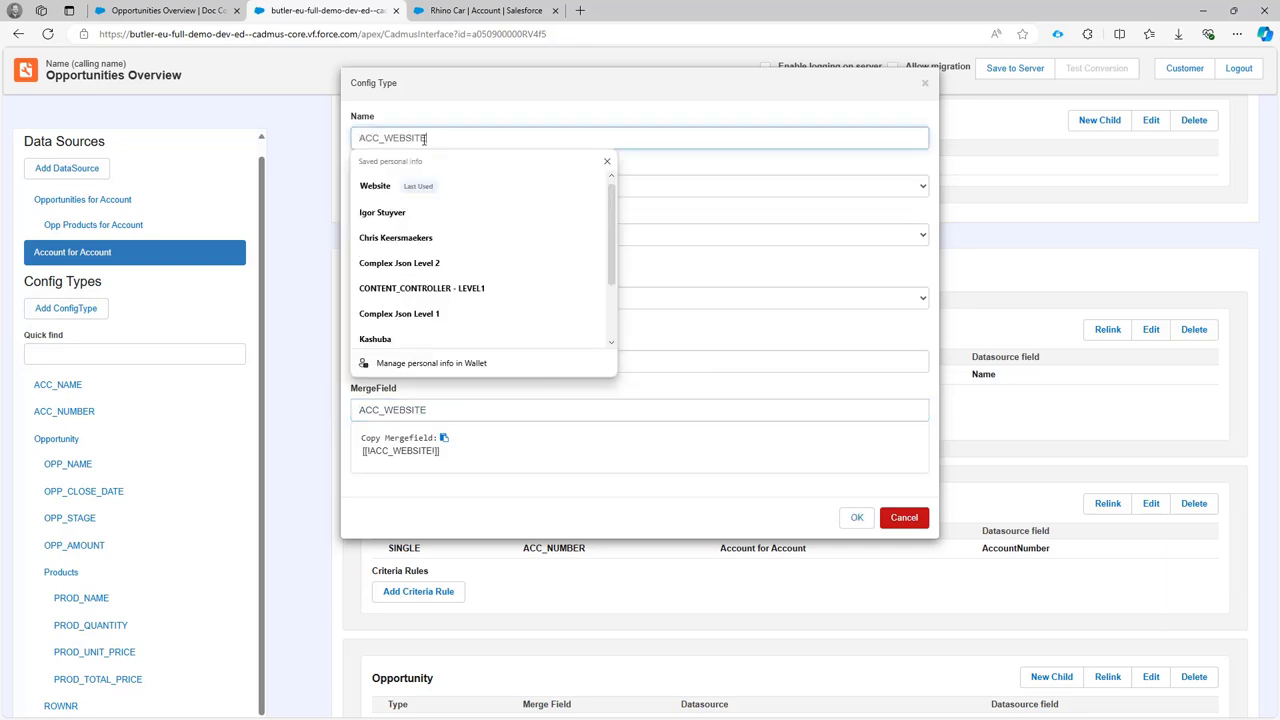
key(Escape)
click(855, 517)
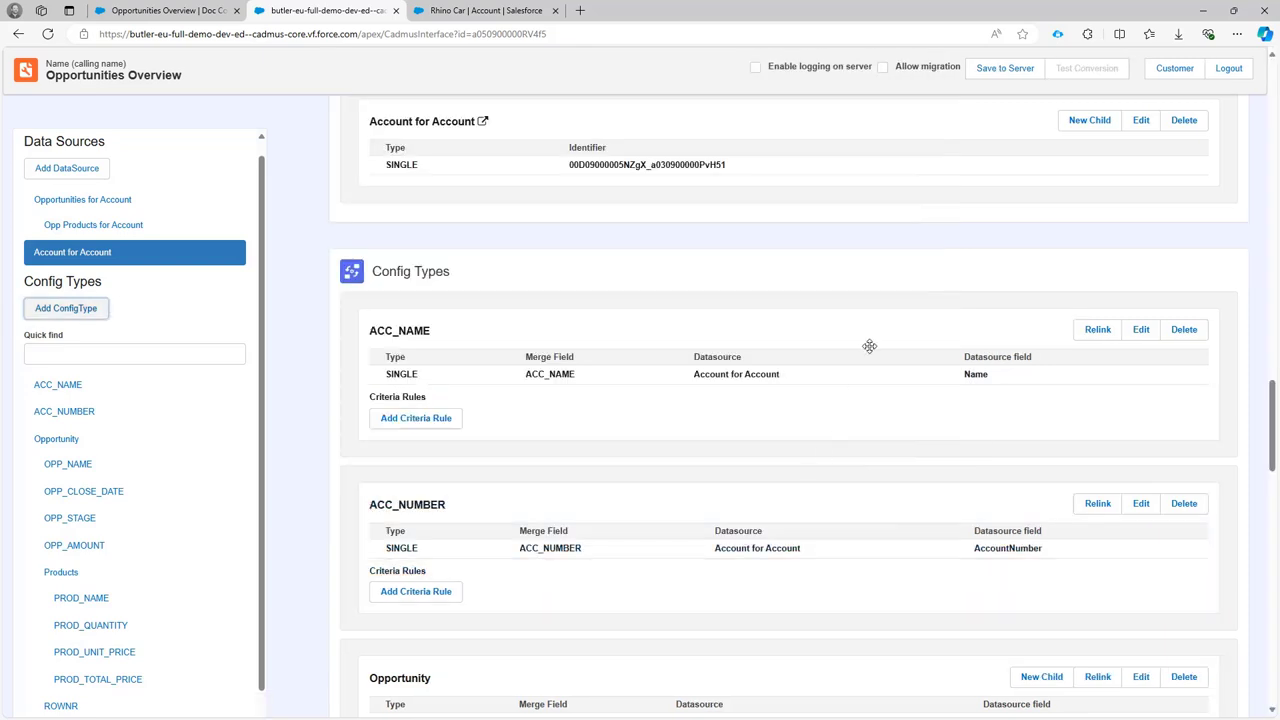
click(1001, 70)
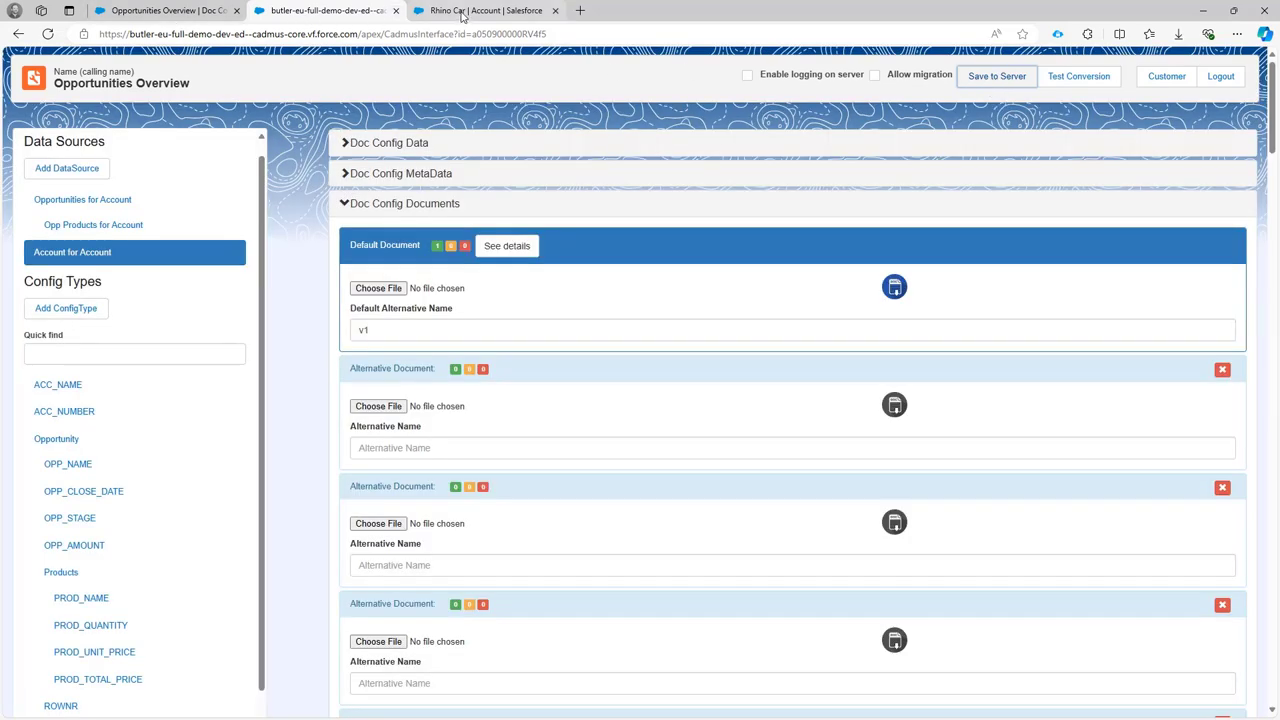
Generate the Opportunities Overview XLSX document from the Rhino Car account and open the downloaded workbook.
click(462, 11)
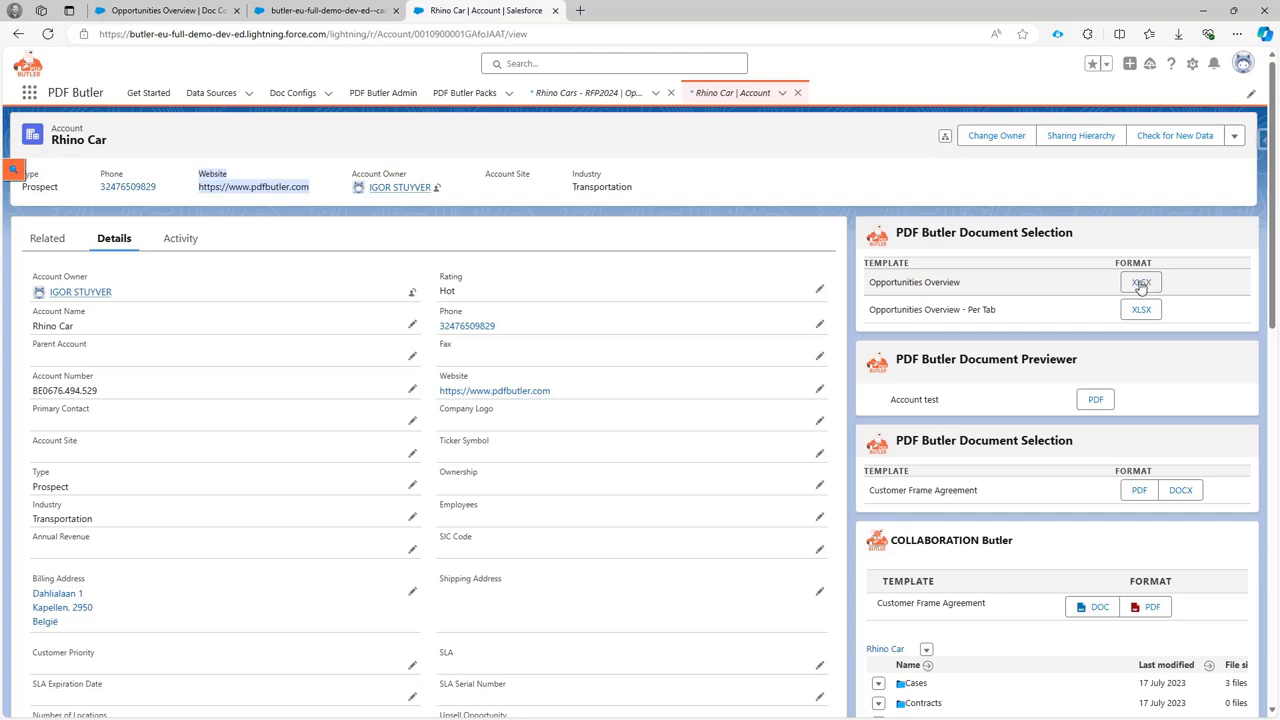
click(1140, 284)
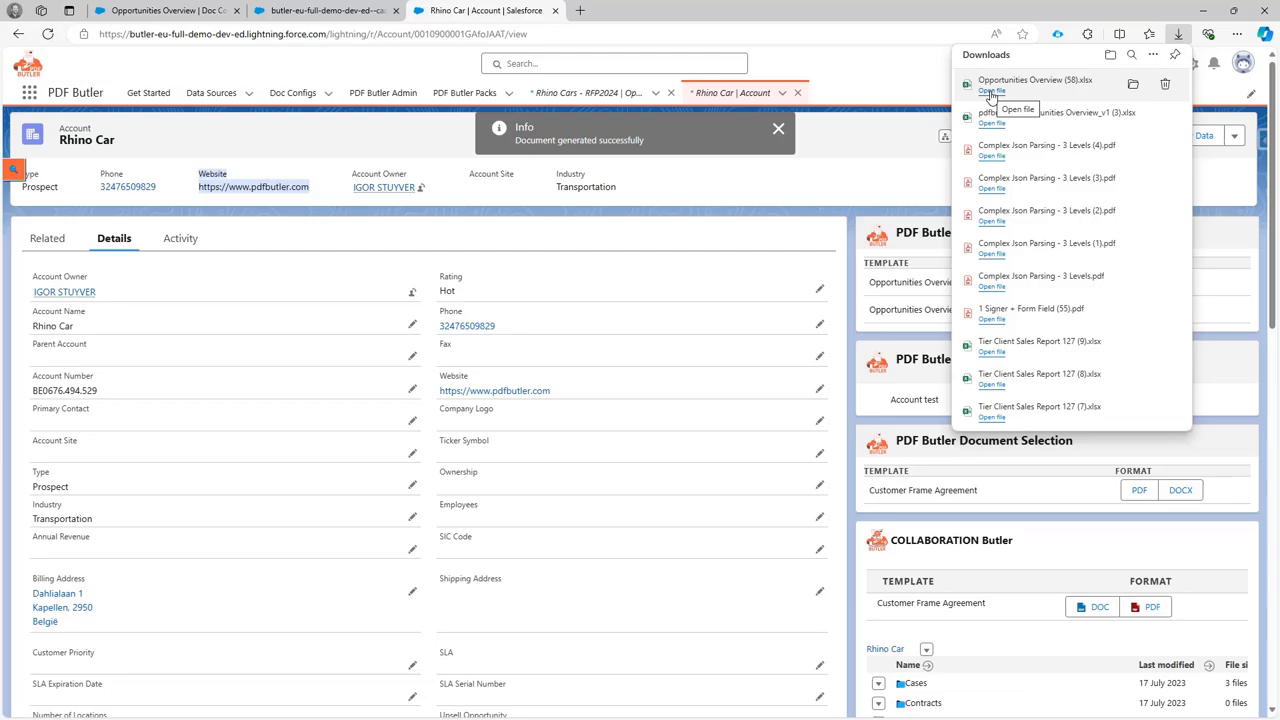
click(991, 93)
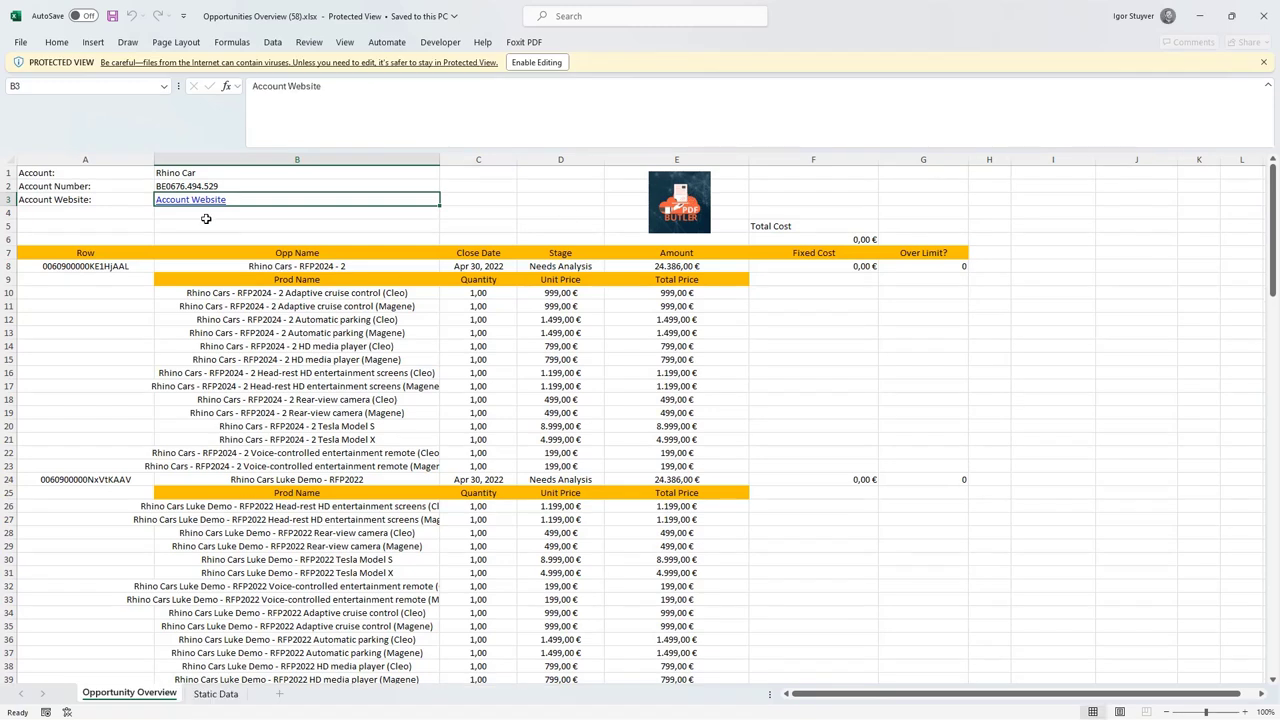
Select the Account Website link in cell B3 of the generated workbook and enable editing.
click(205, 213)
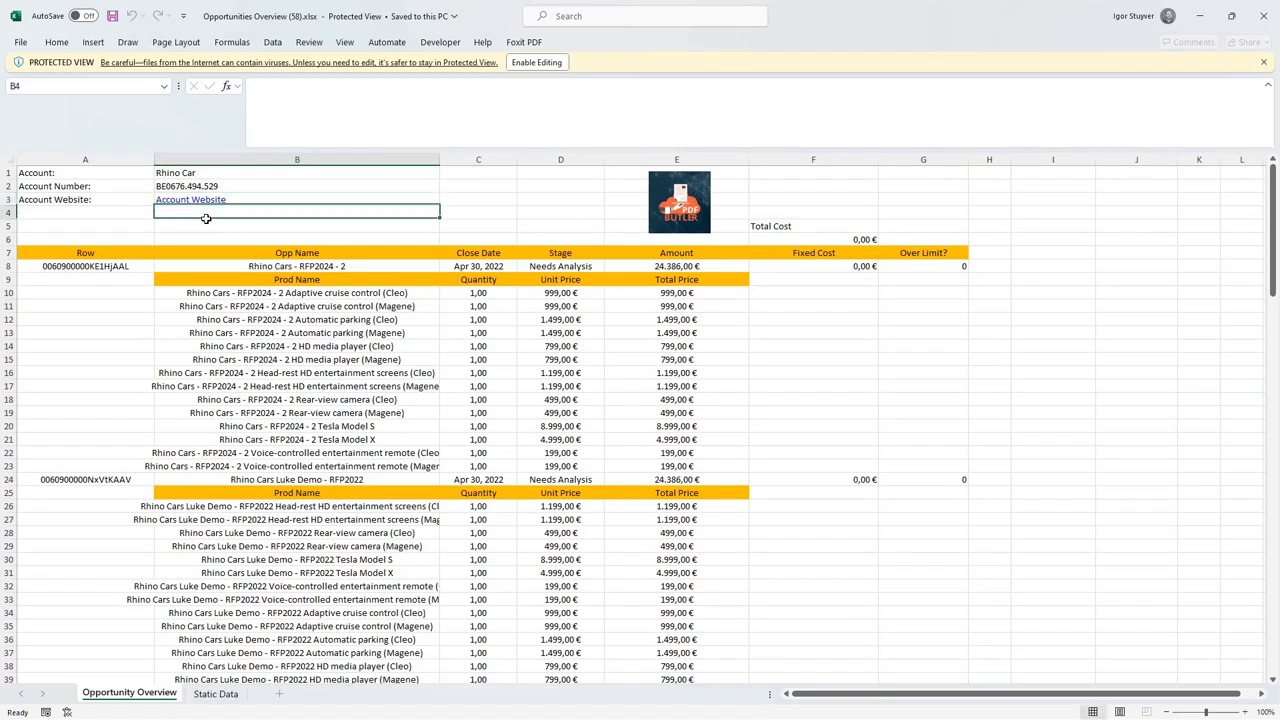
click(268, 200)
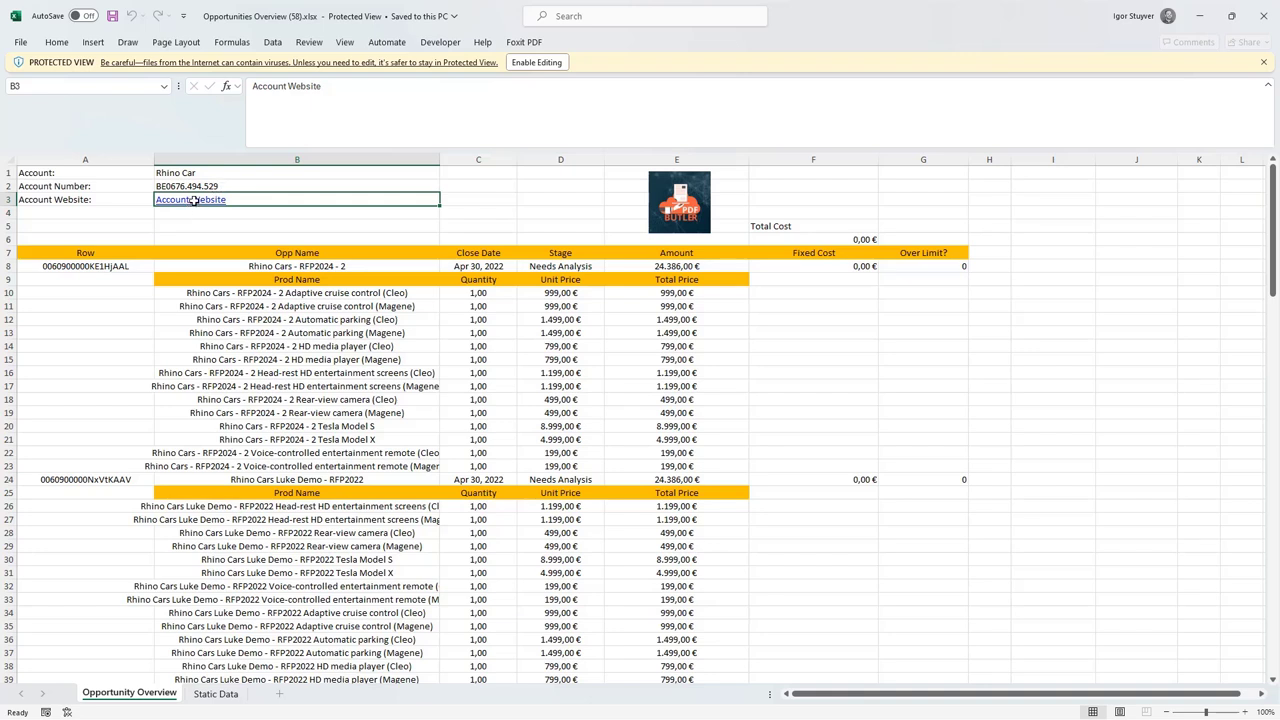
click(534, 62)
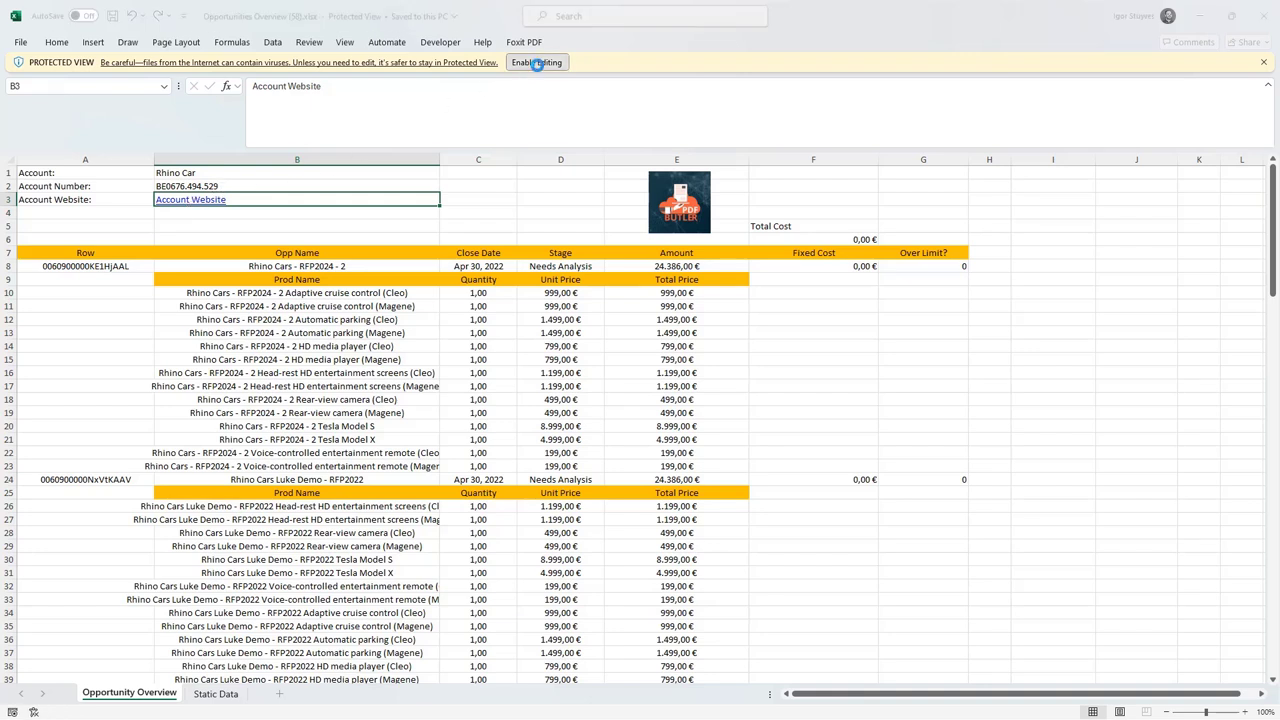